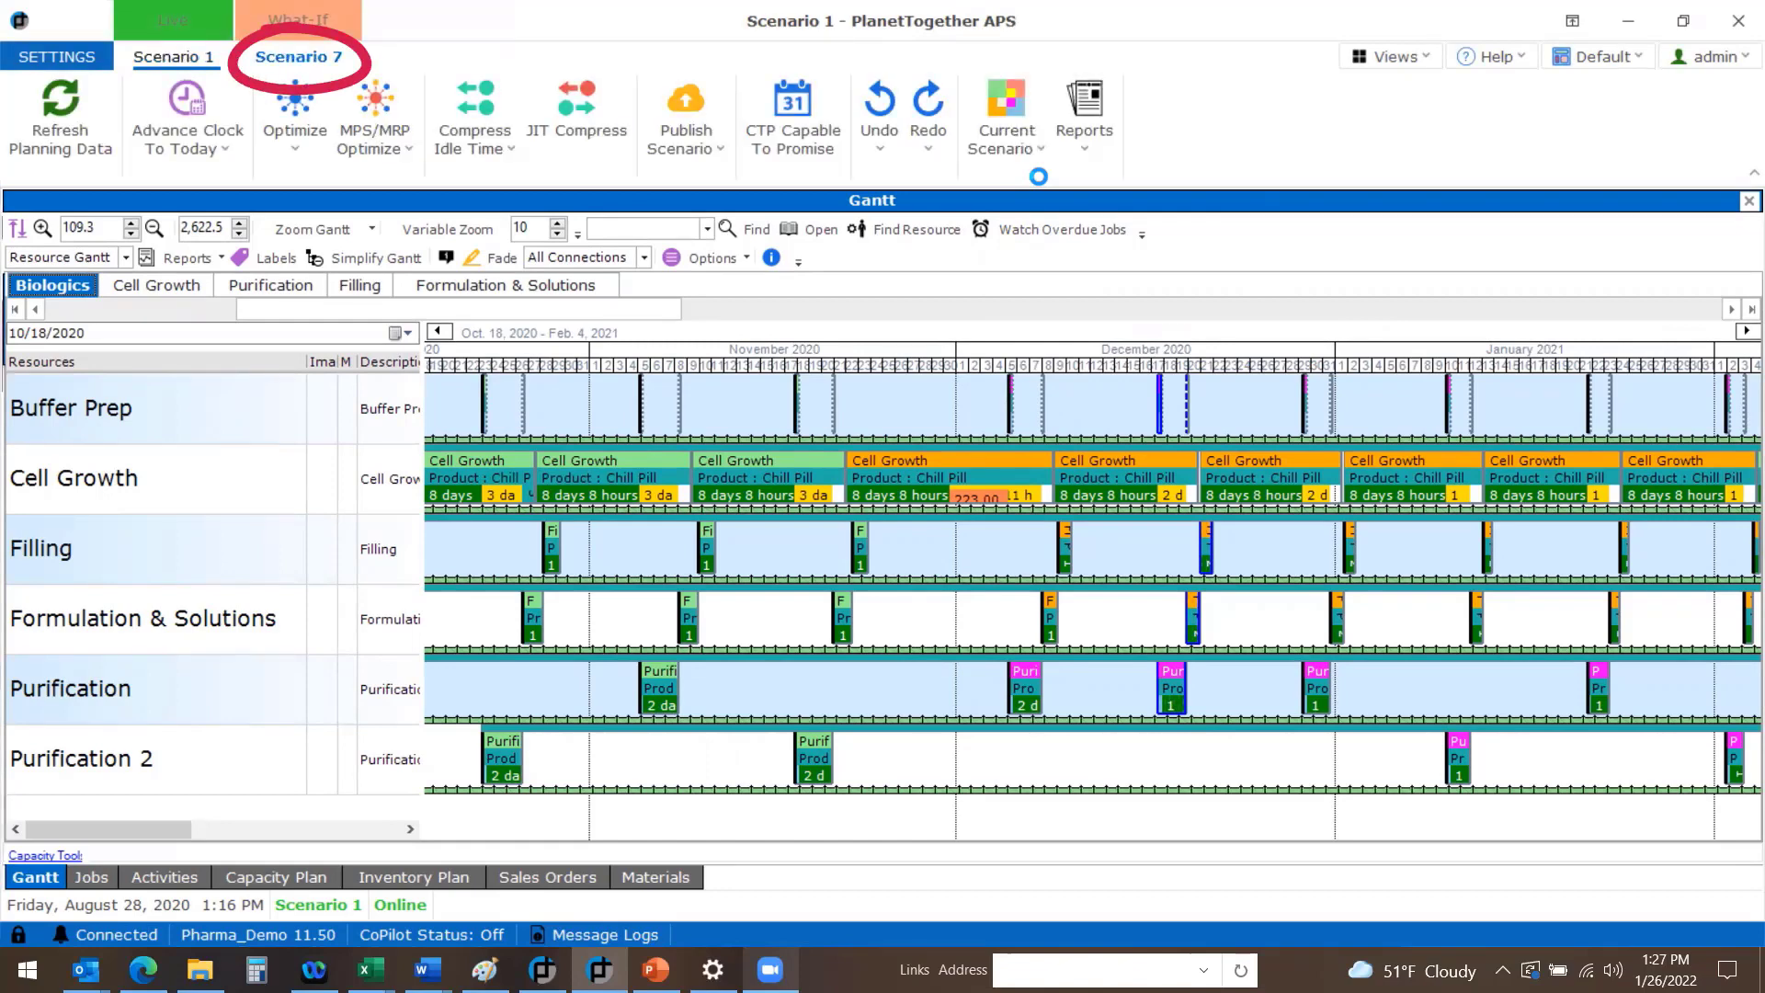
# Switch to the what-if copy Scenario 7 and rename it as "what if 1"
pyautogui.click(320, 66)
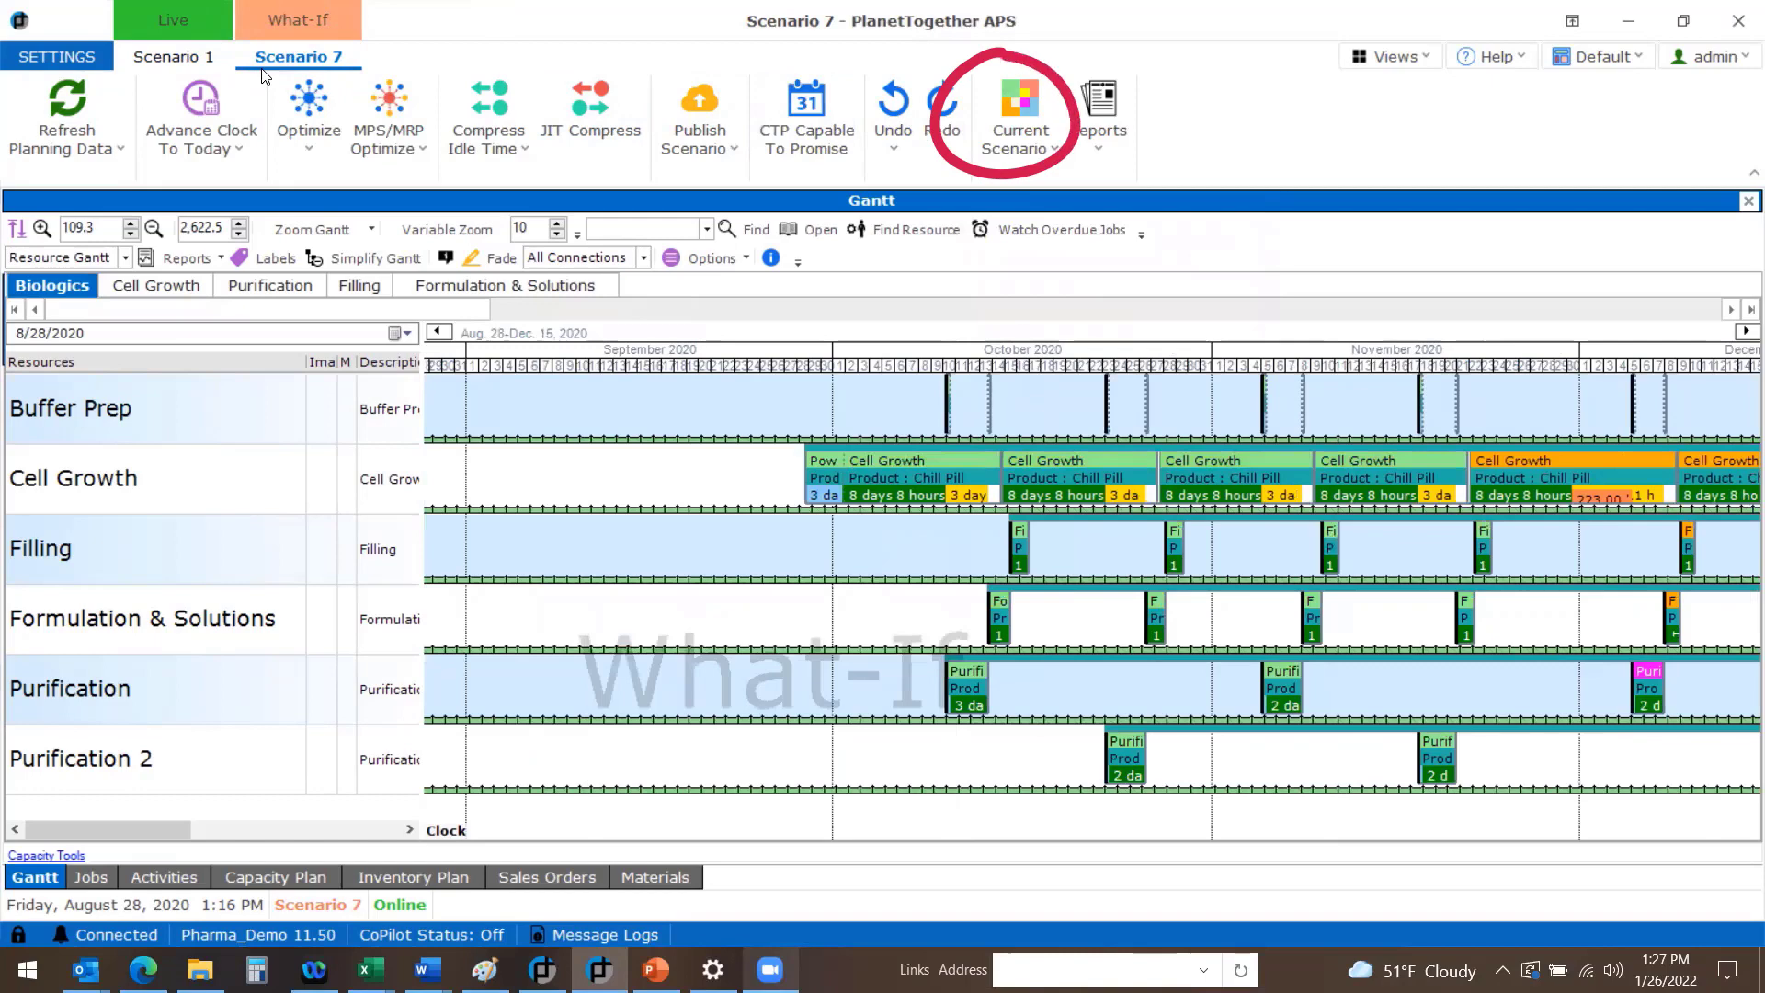
pyautogui.click(1015, 138)
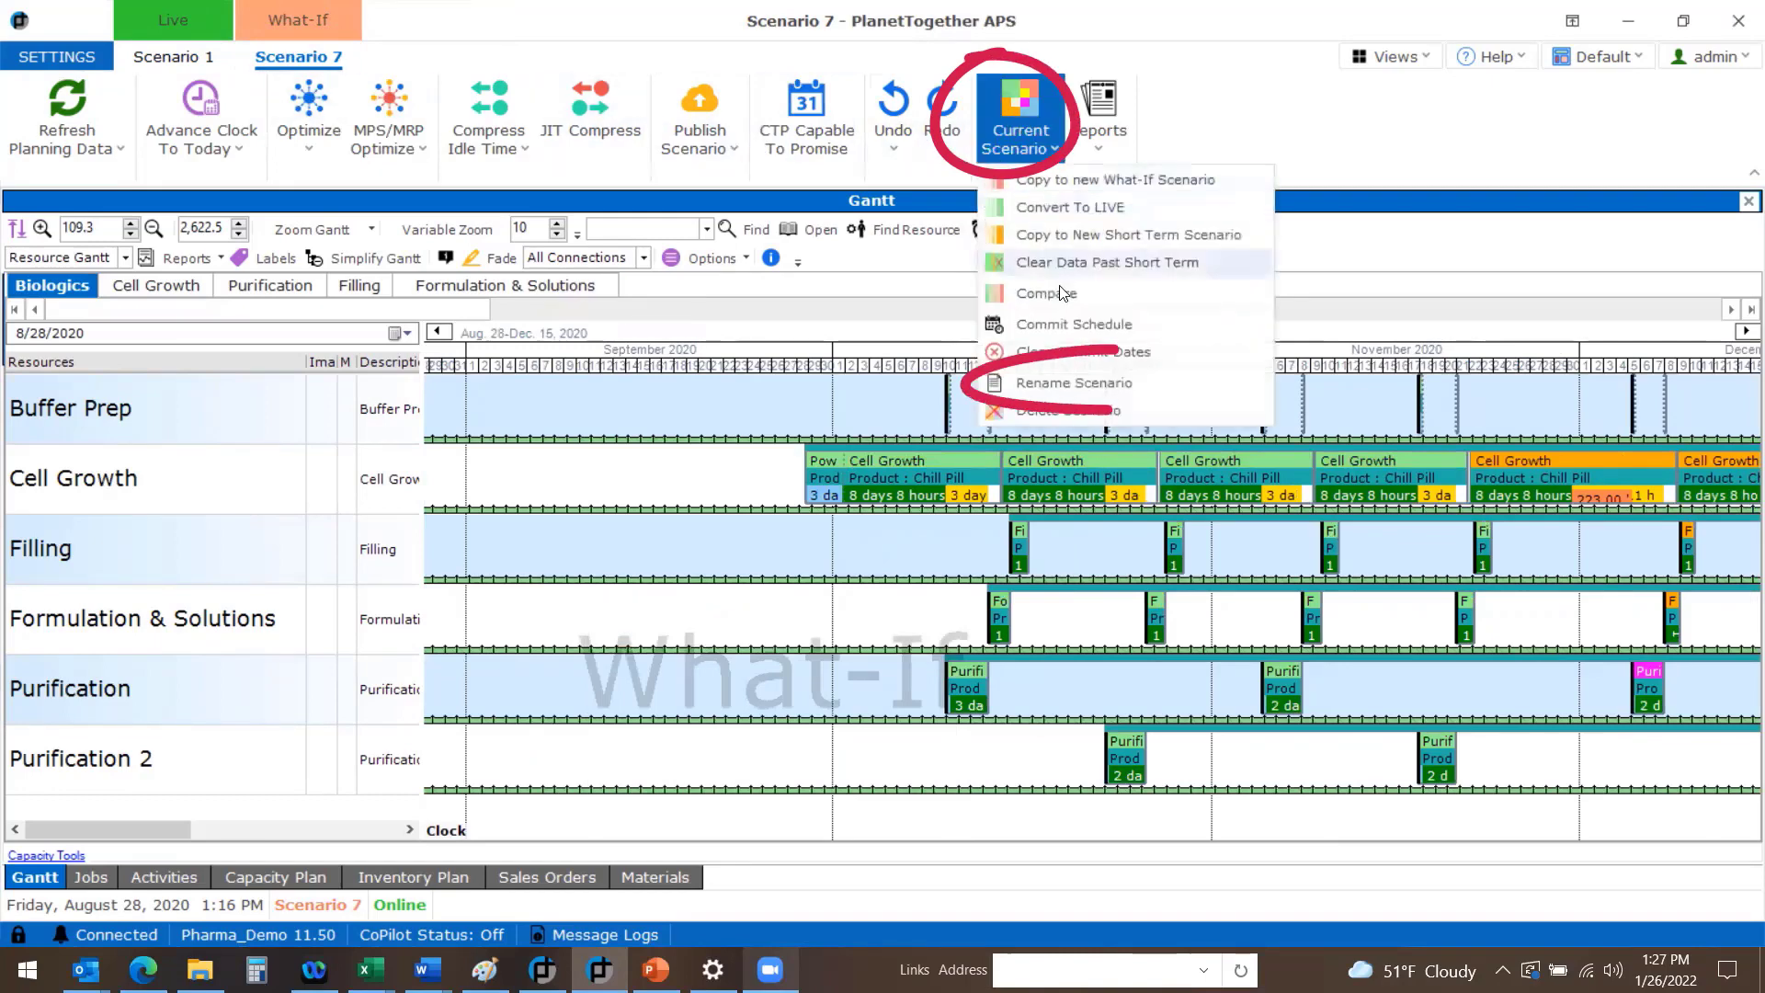
pyautogui.click(1057, 382)
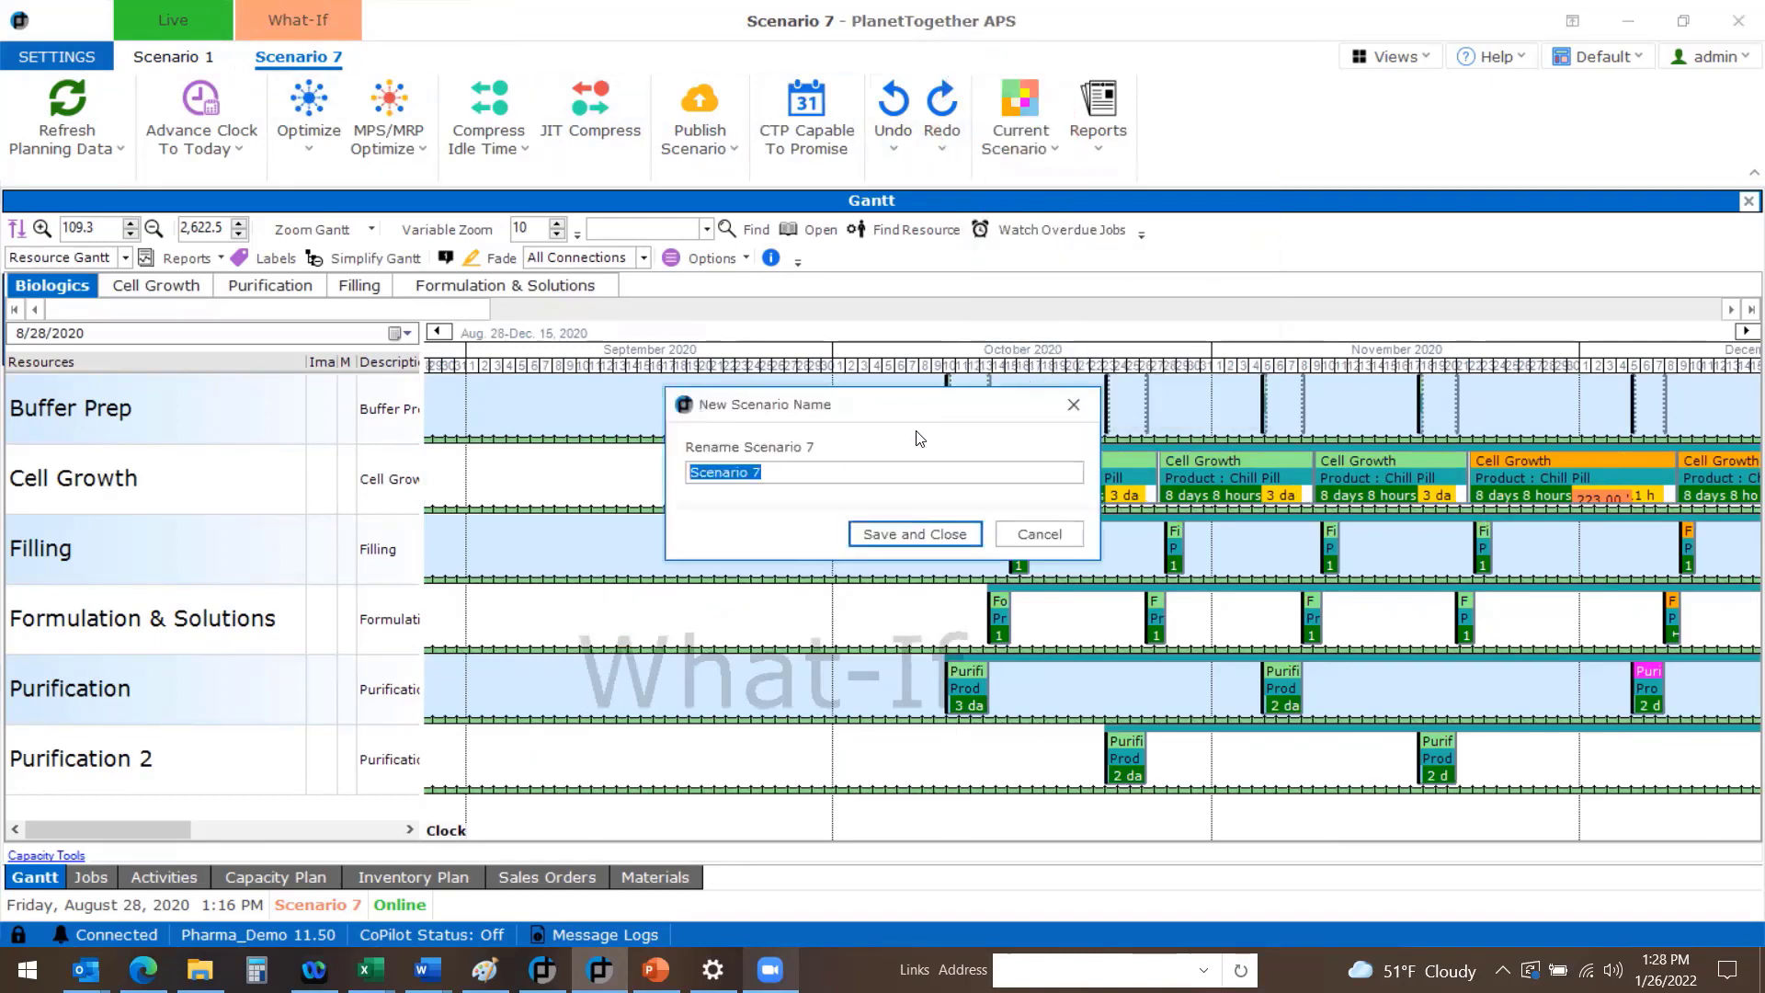
pyautogui.write('what if 1')
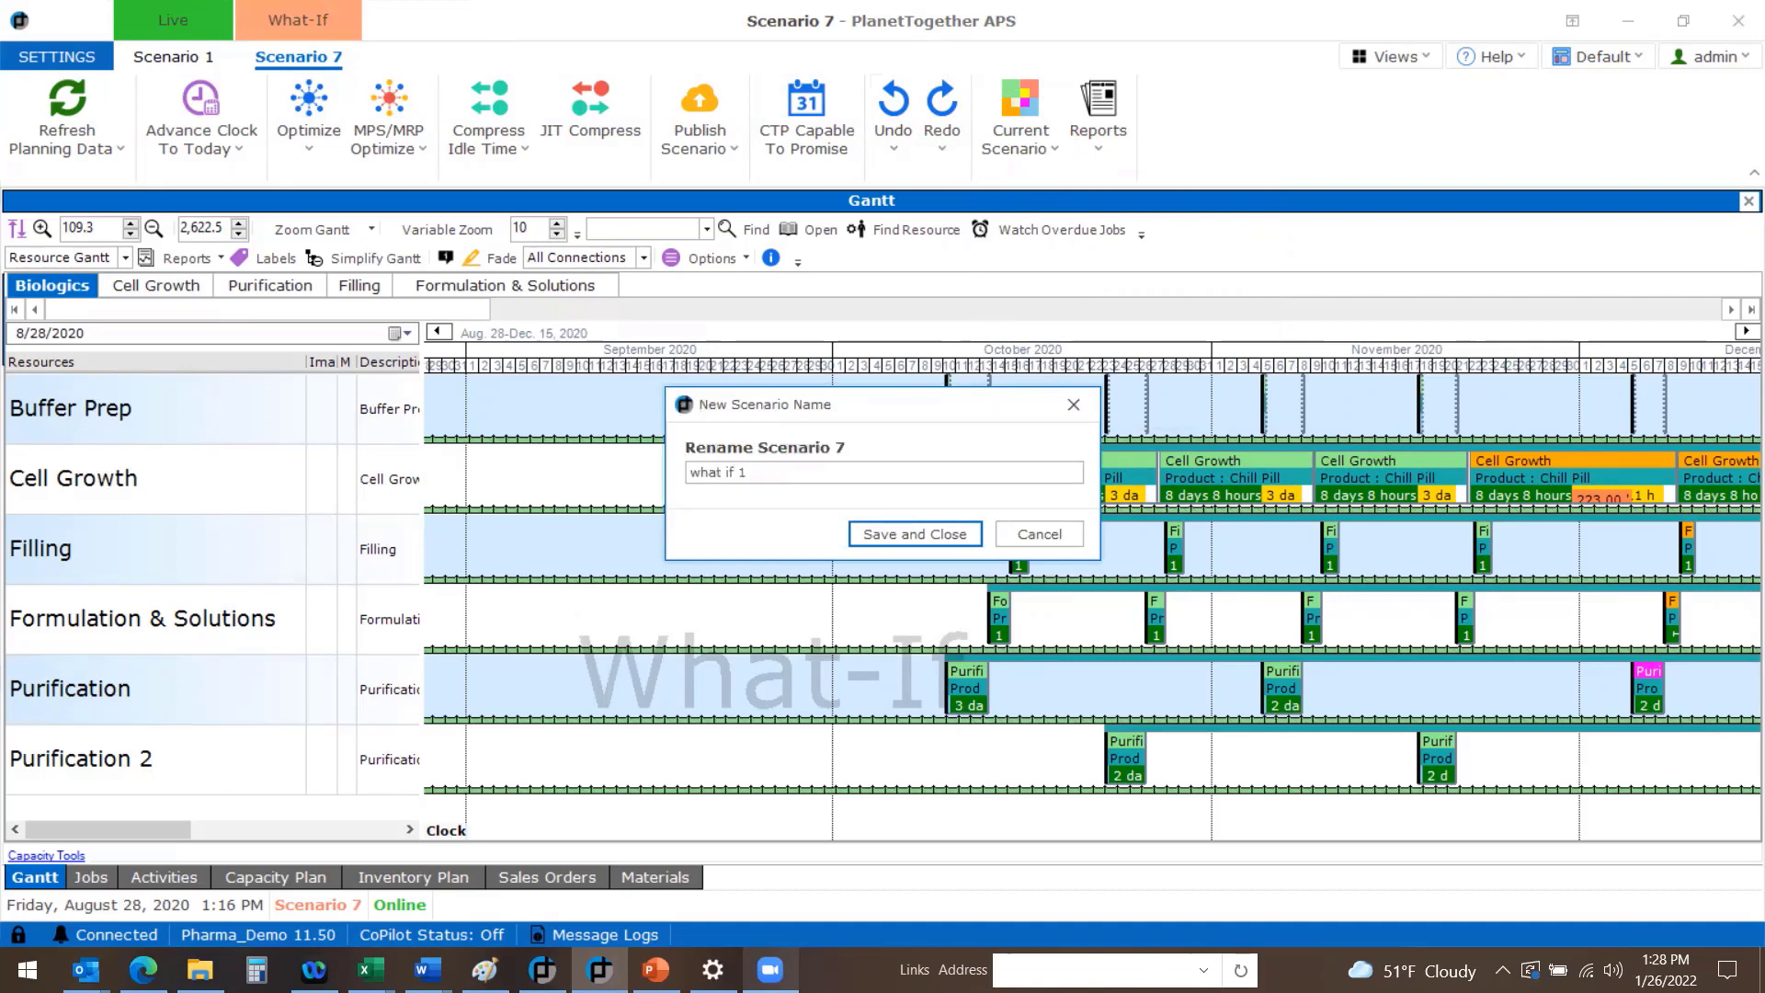
pyautogui.click(899, 529)
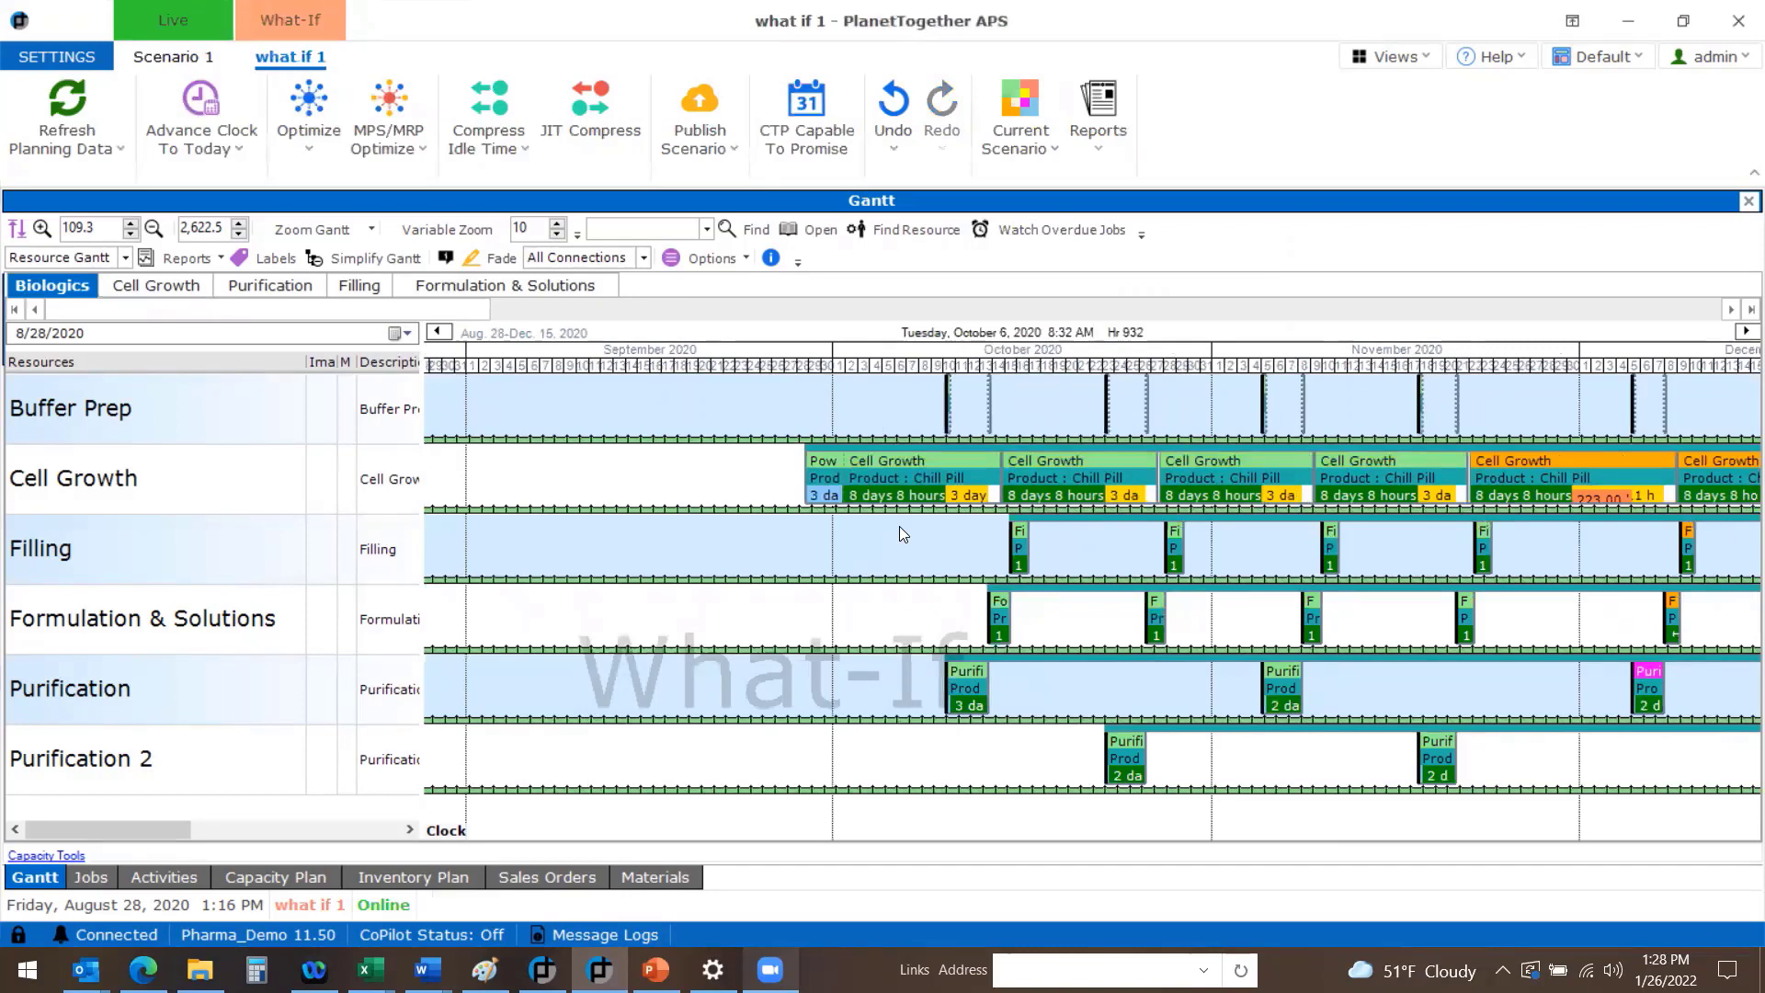
# Move the four October and November 2020 Filling activities together to mid-January 2021 on the Filling Gantt
pyautogui.click(275, 285)
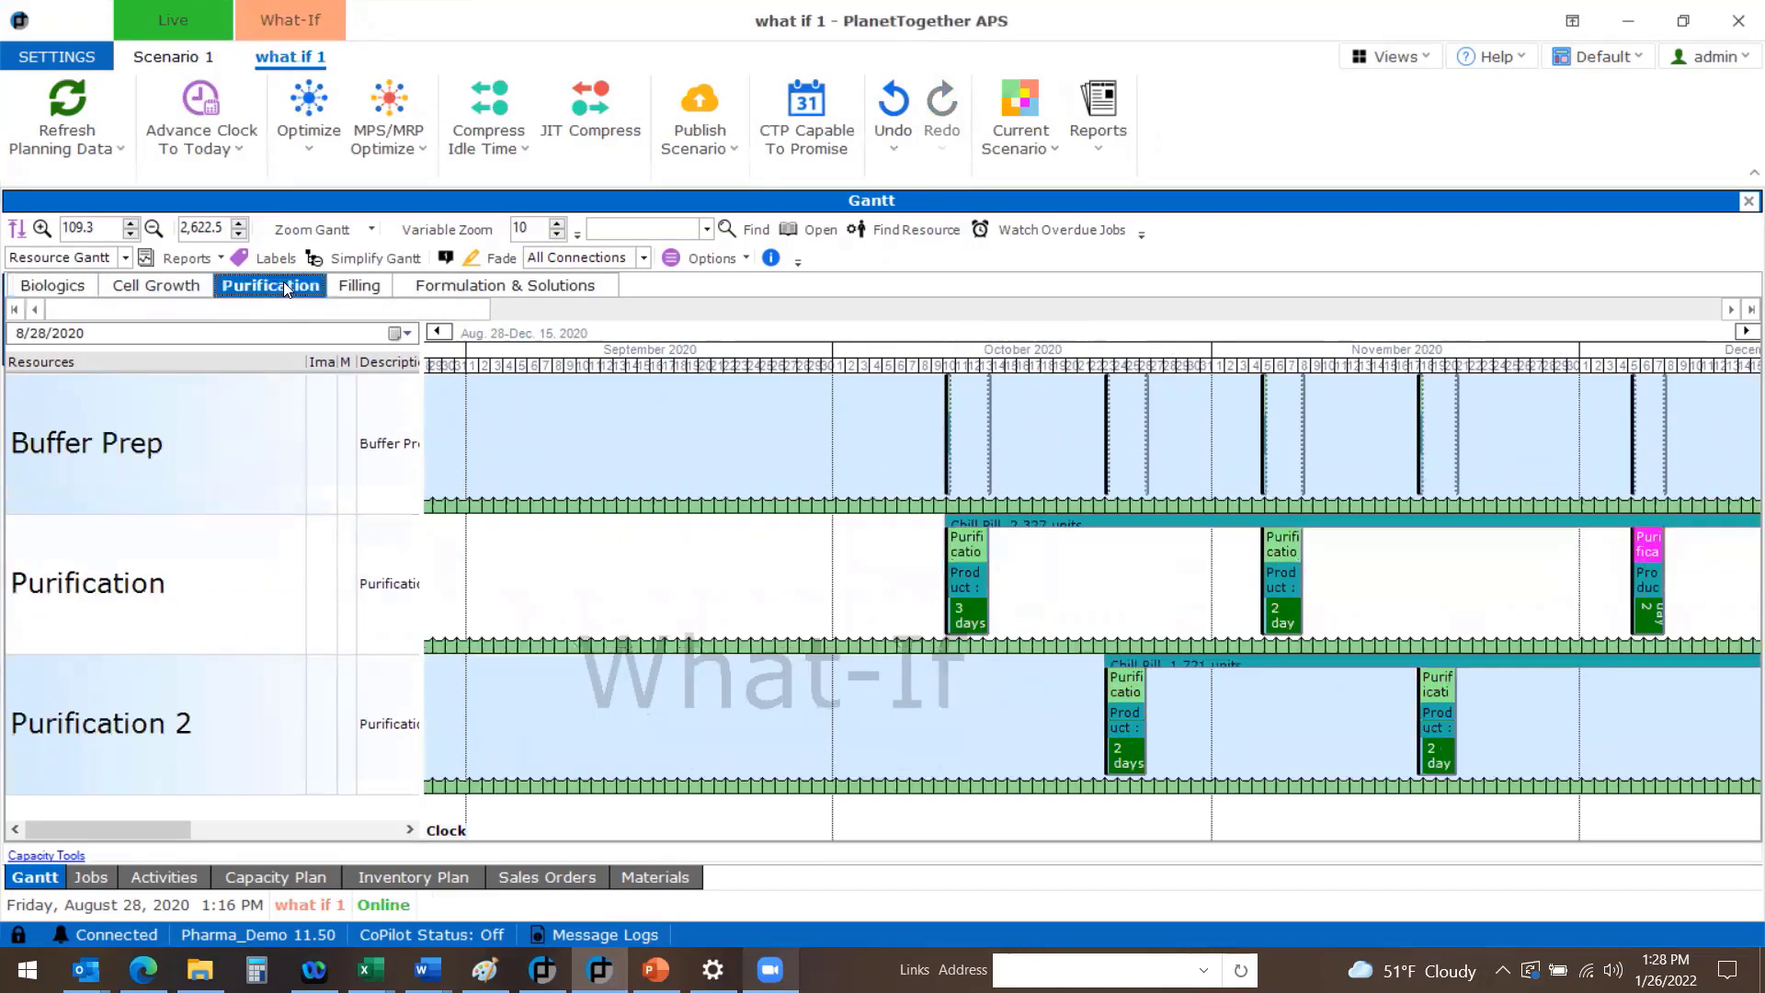
pyautogui.click(366, 285)
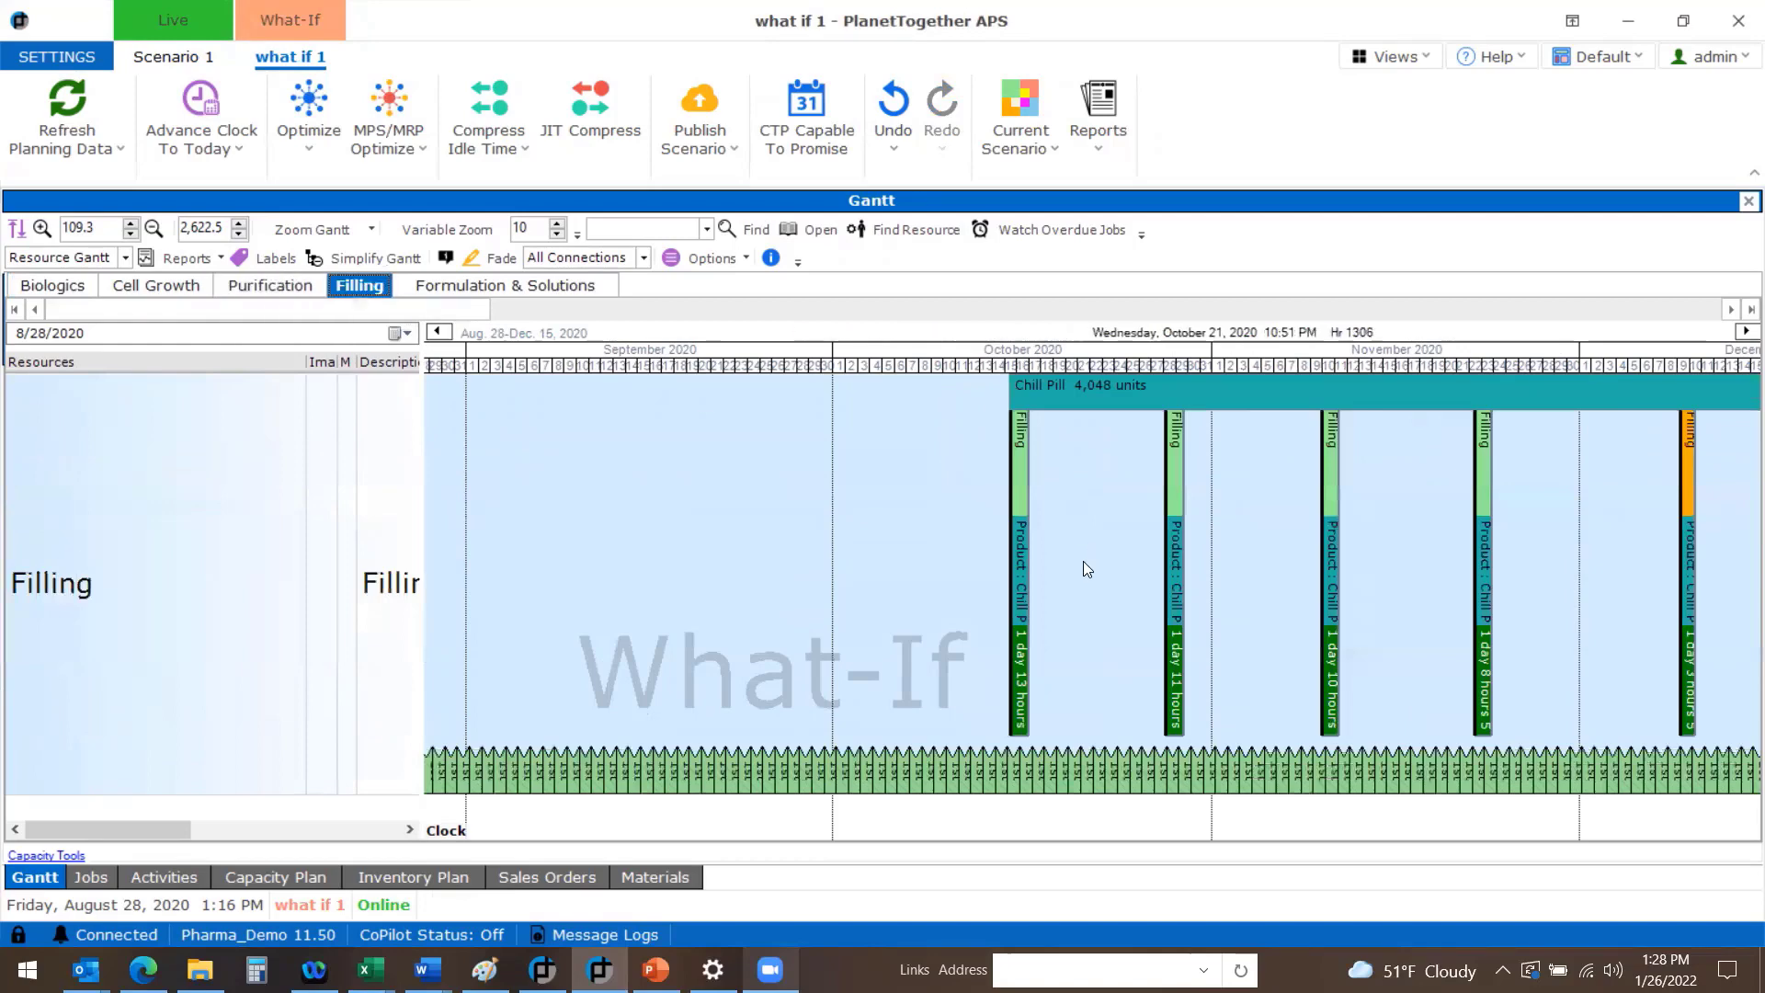
pyautogui.click(1016, 478)
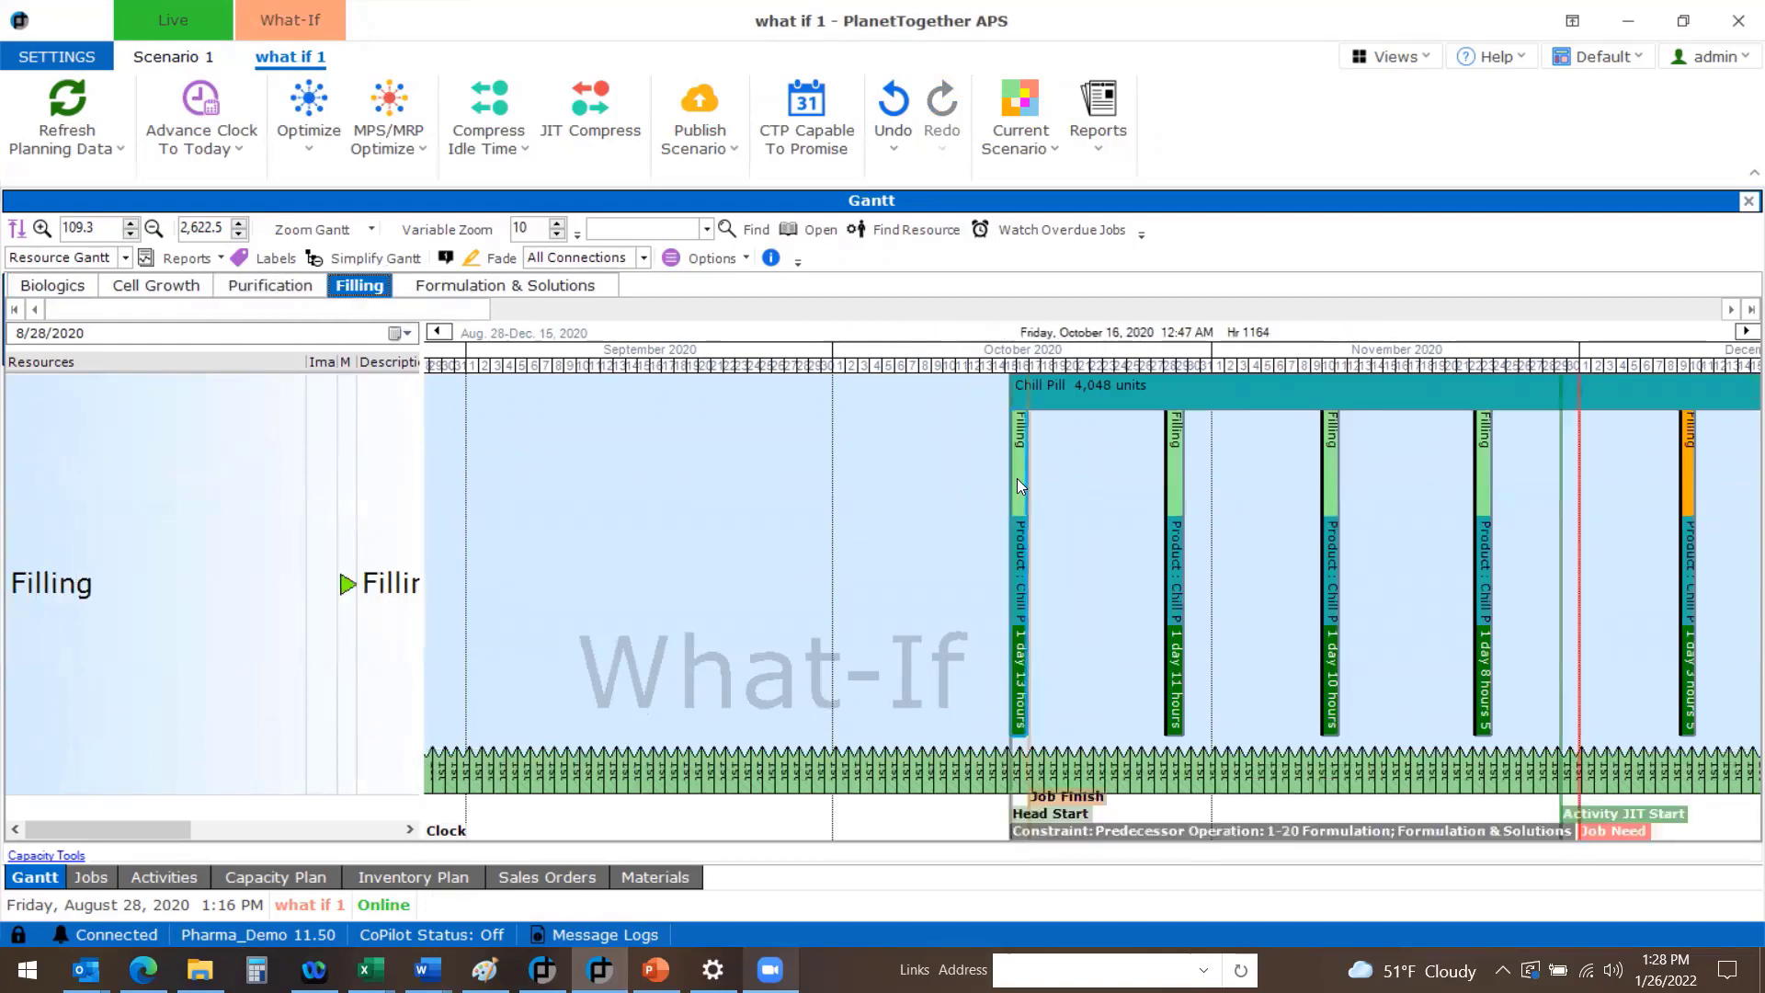
pyautogui.keyDown('ctrl'); pyautogui.click(1176, 487); pyautogui.keyUp('ctrl')
pyautogui.keyDown('ctrl'); pyautogui.click(1331, 489); pyautogui.keyUp('ctrl')
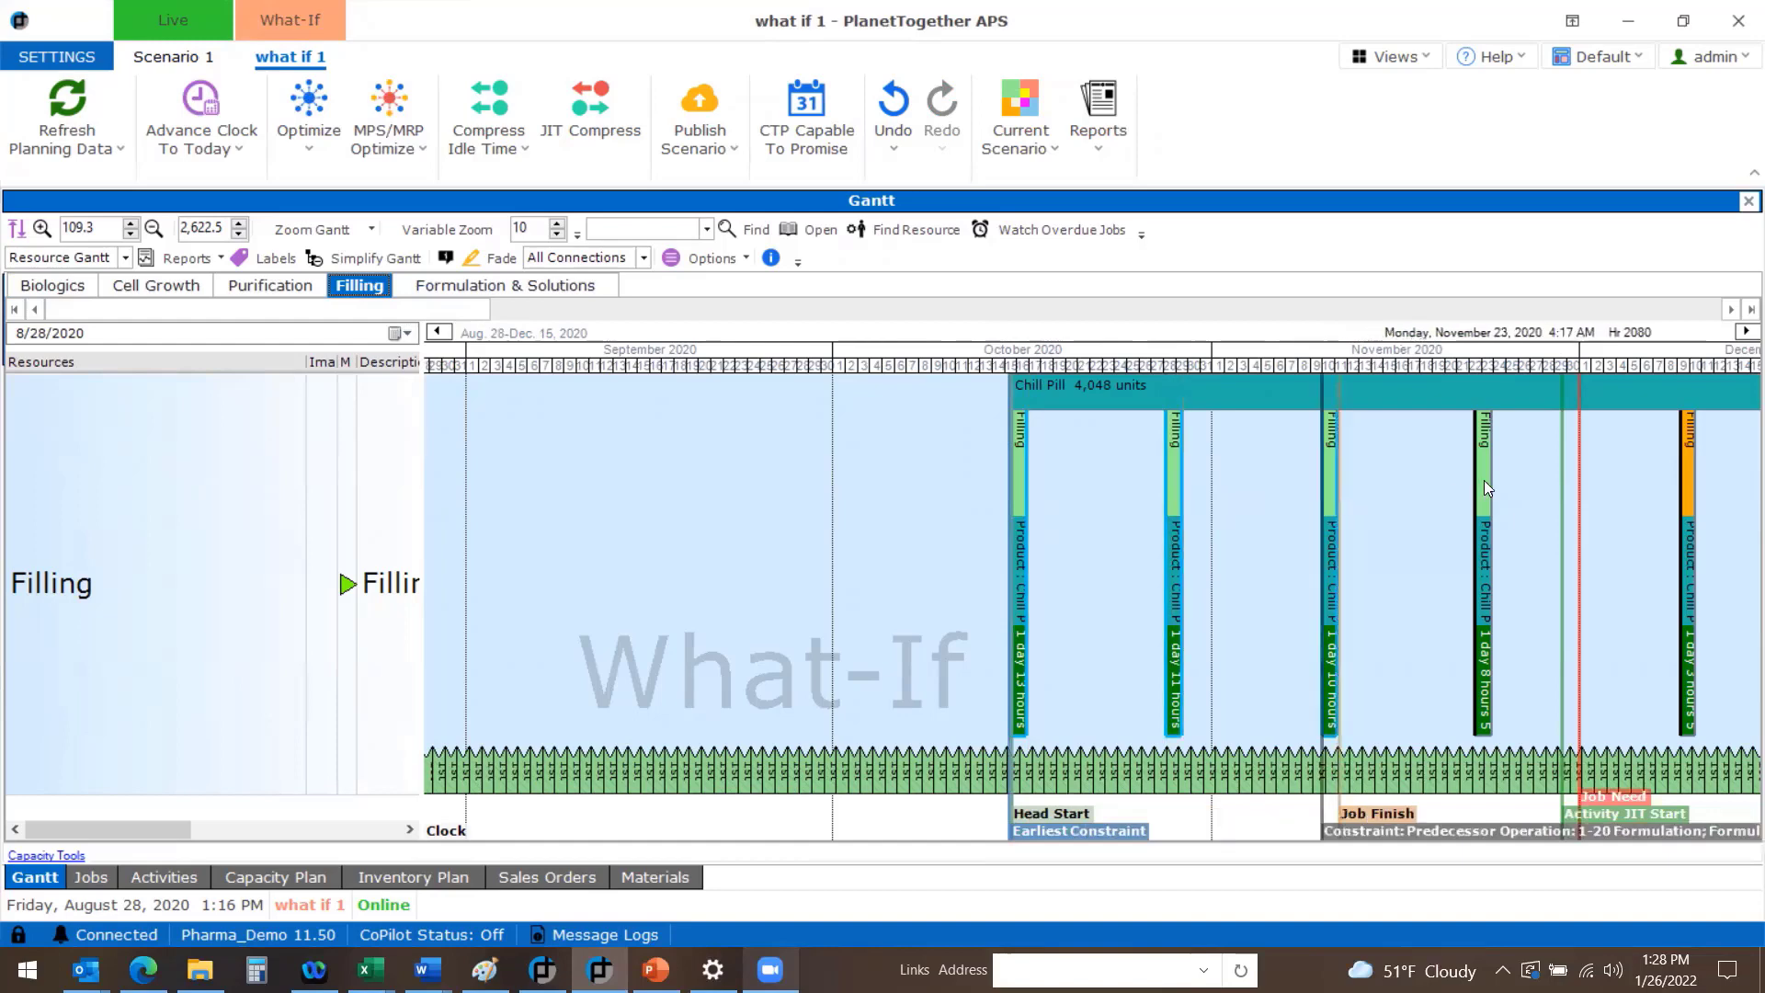
pyautogui.keyDown('ctrl'); pyautogui.click(1484, 480); pyautogui.keyUp('ctrl')
pyautogui.scroll(-4, 1646, 480)
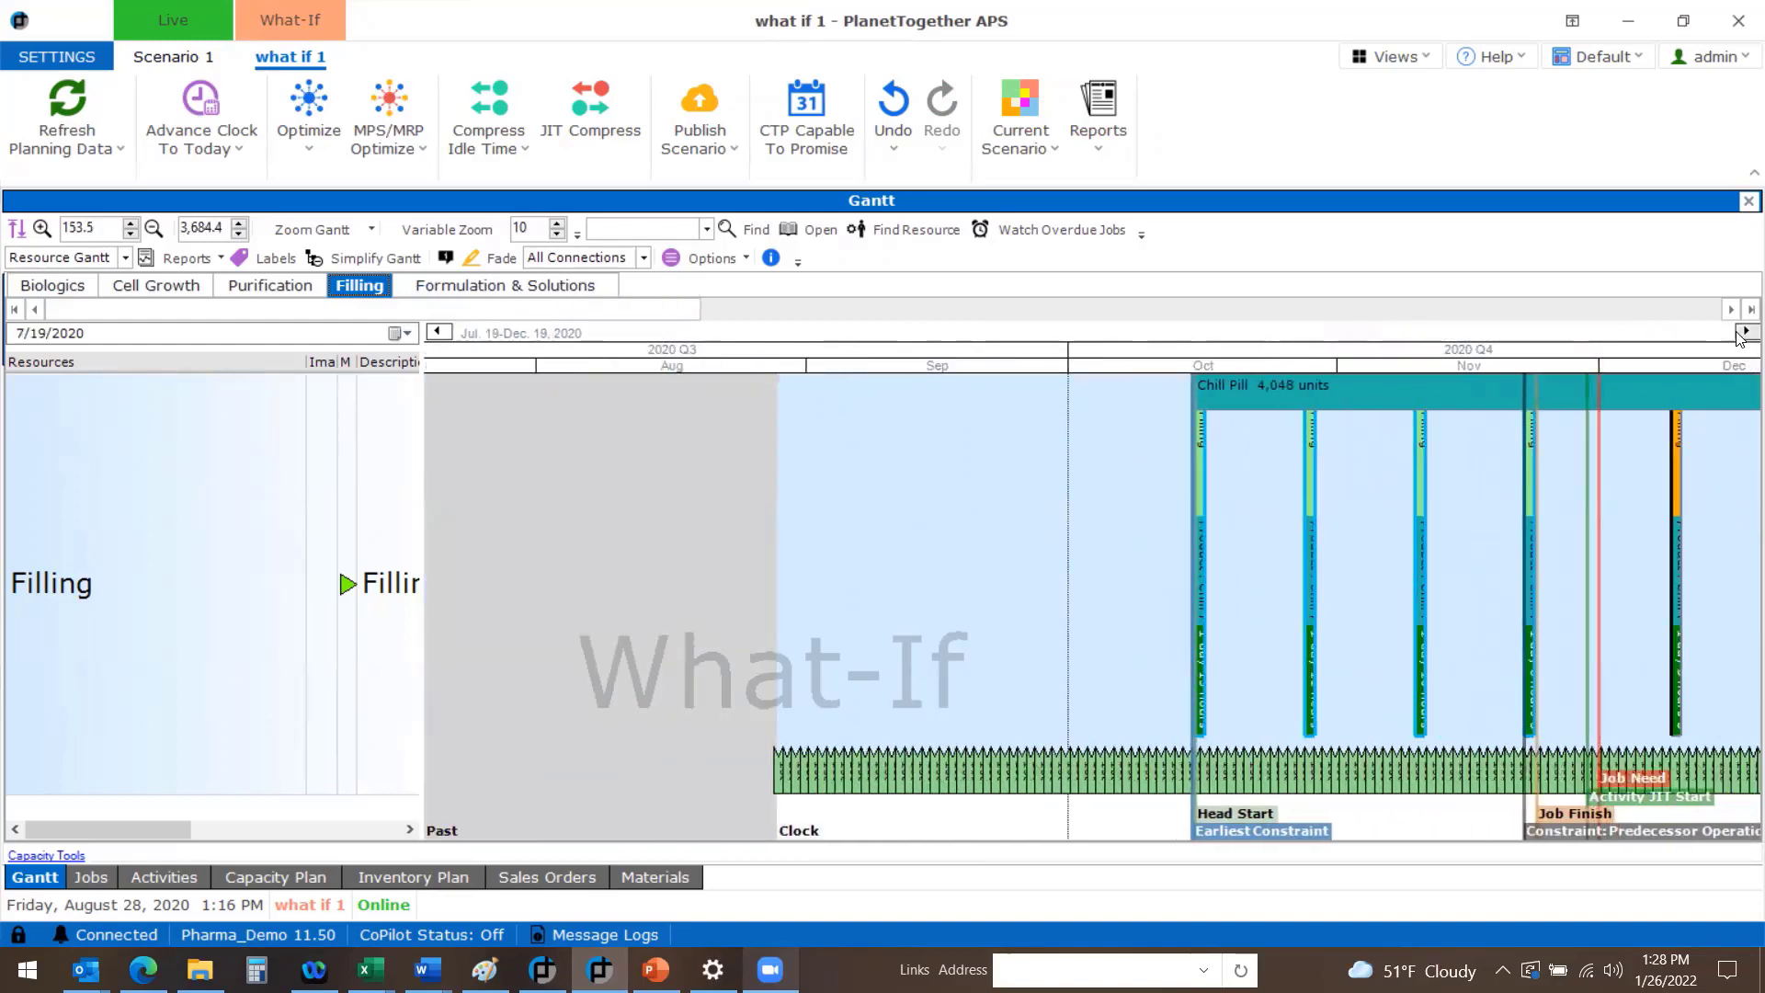
pyautogui.click(1746, 332)
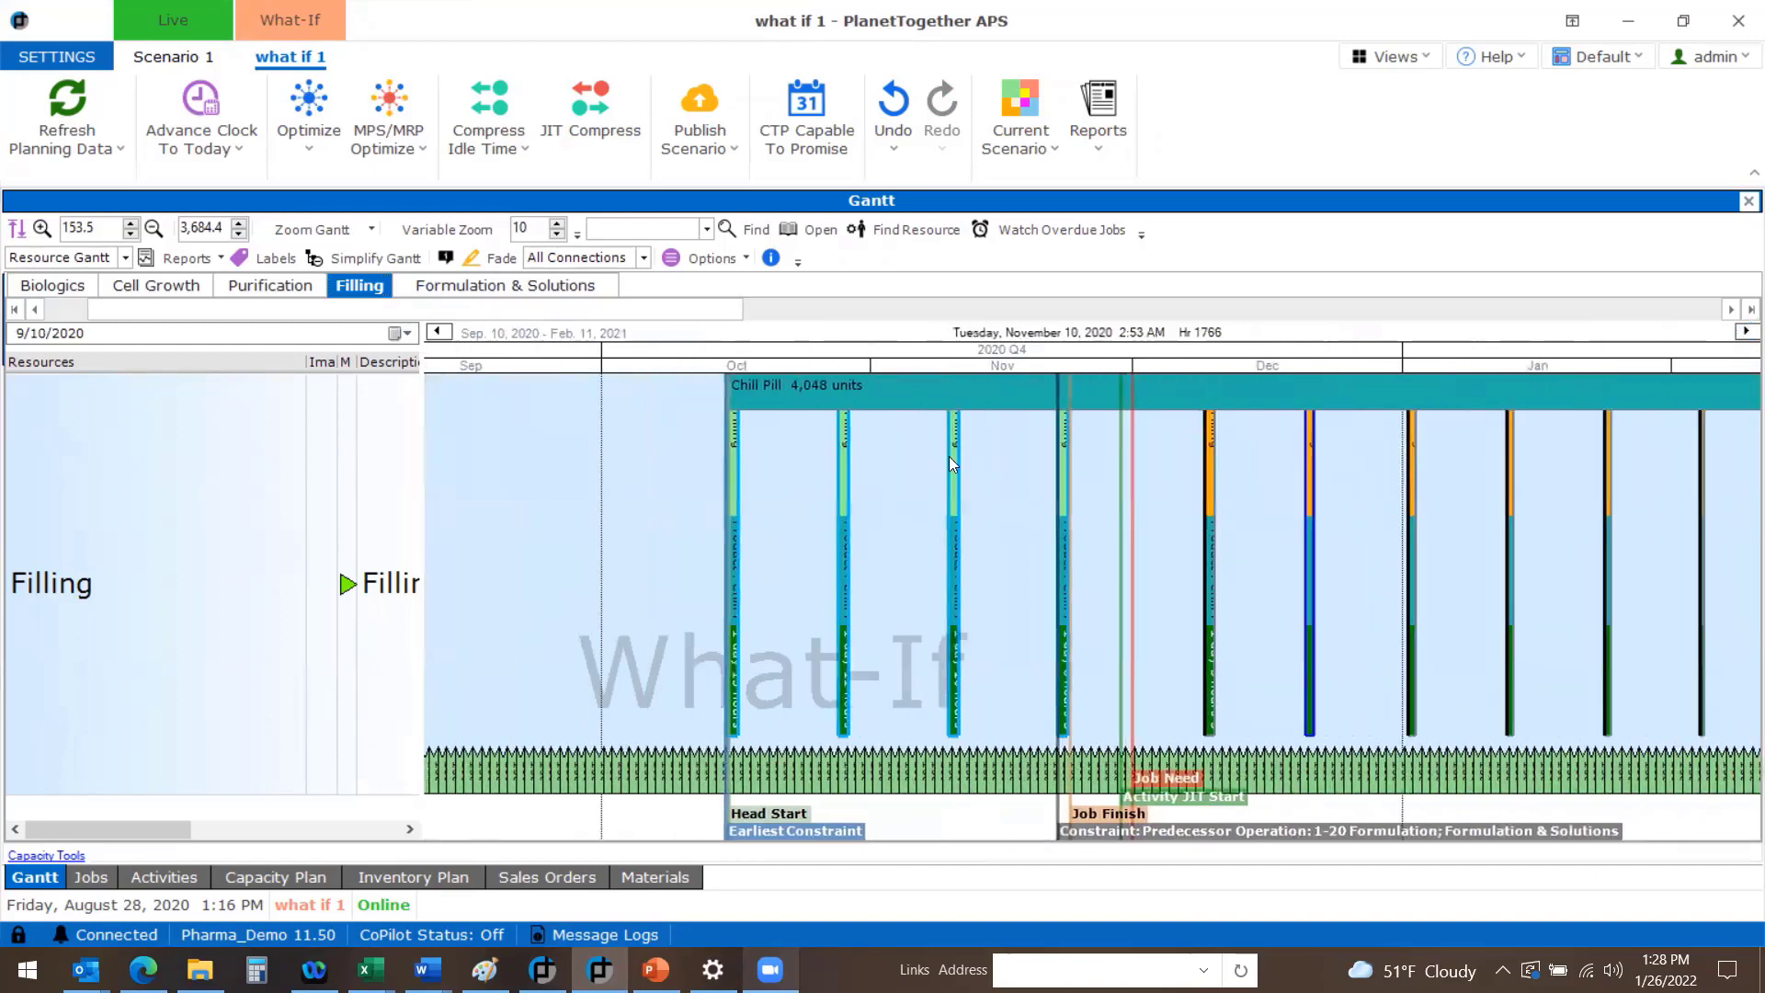
pyautogui.moveTo(950, 457); pyautogui.dragTo(1545, 481)
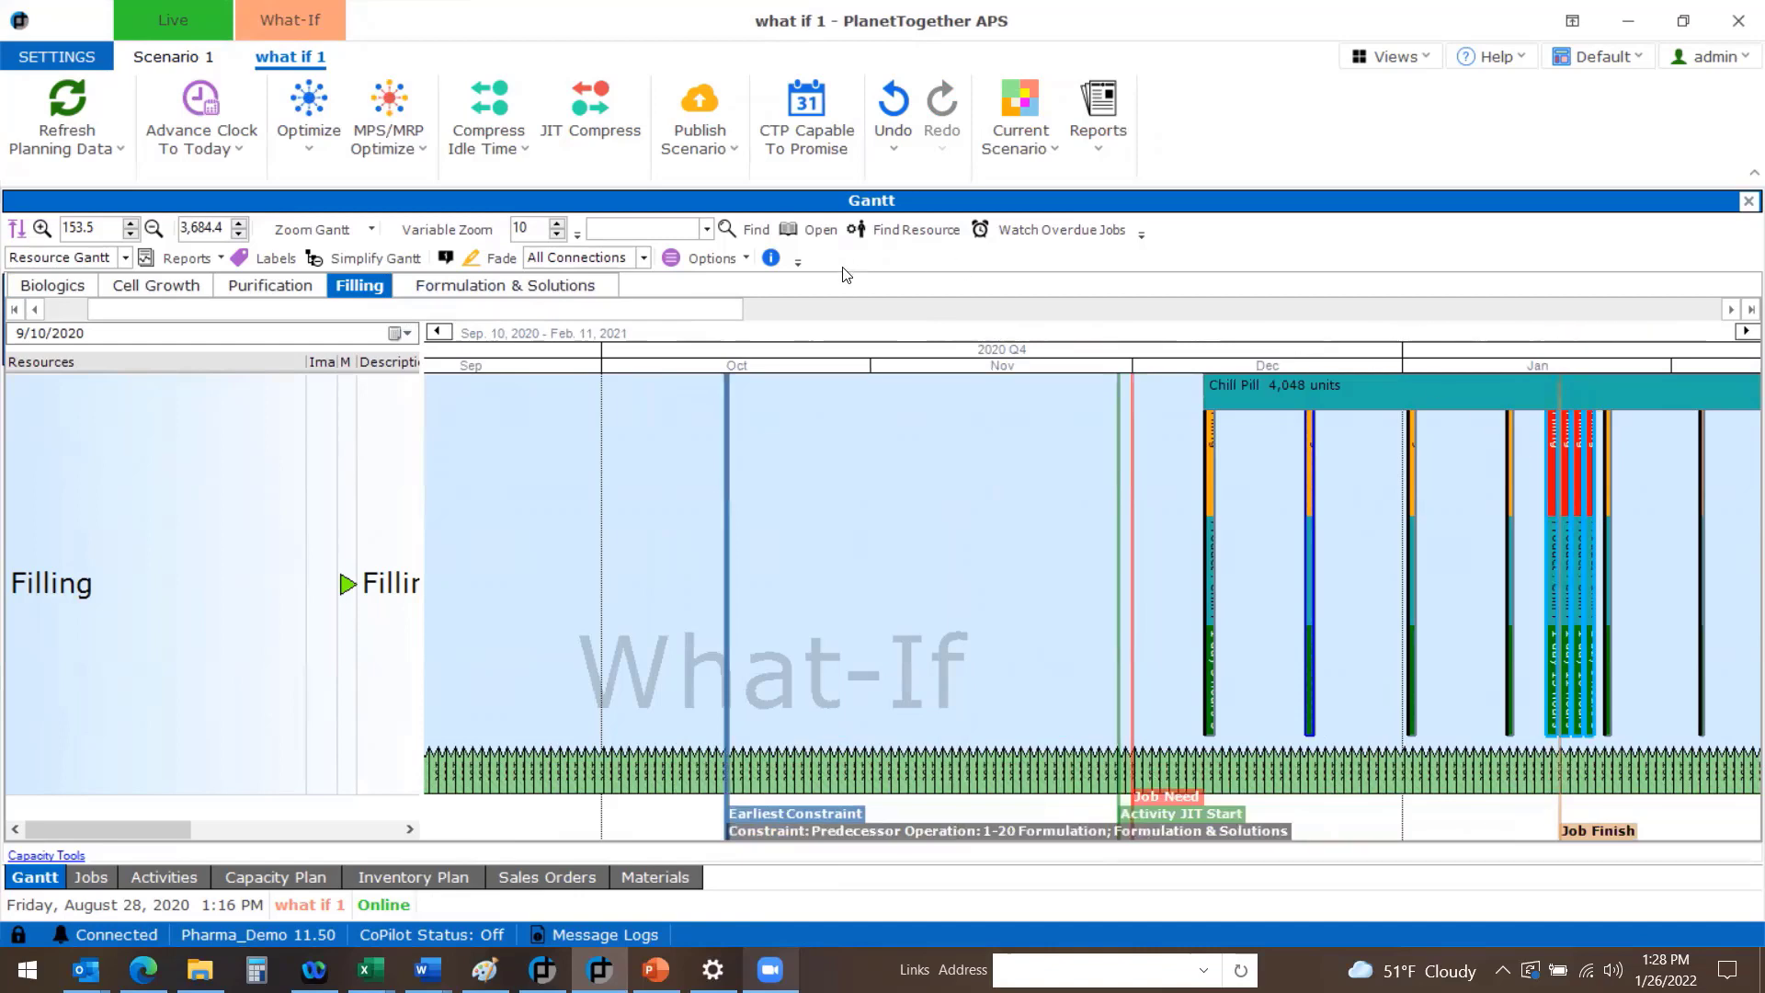
# Compare the KPIs of Scenario 1 and what if 1, examining the Late Units bars, and close the comparison
pyautogui.click(1040, 146)
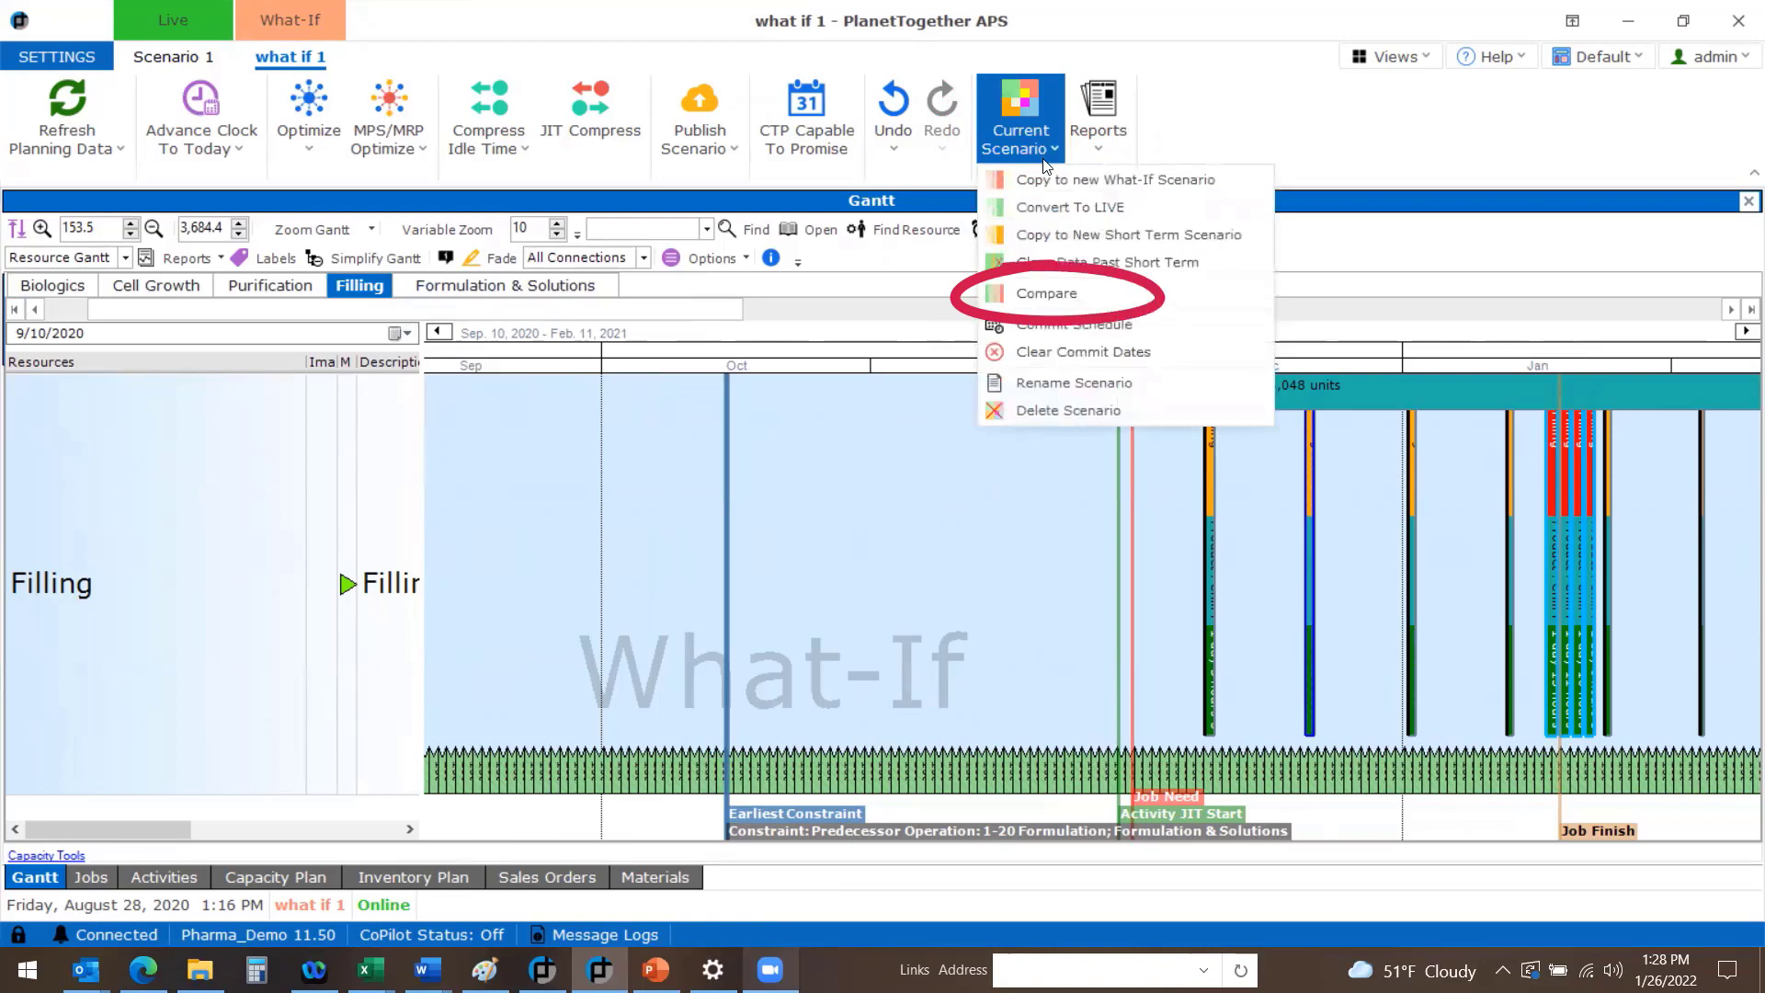
pyautogui.click(1048, 294)
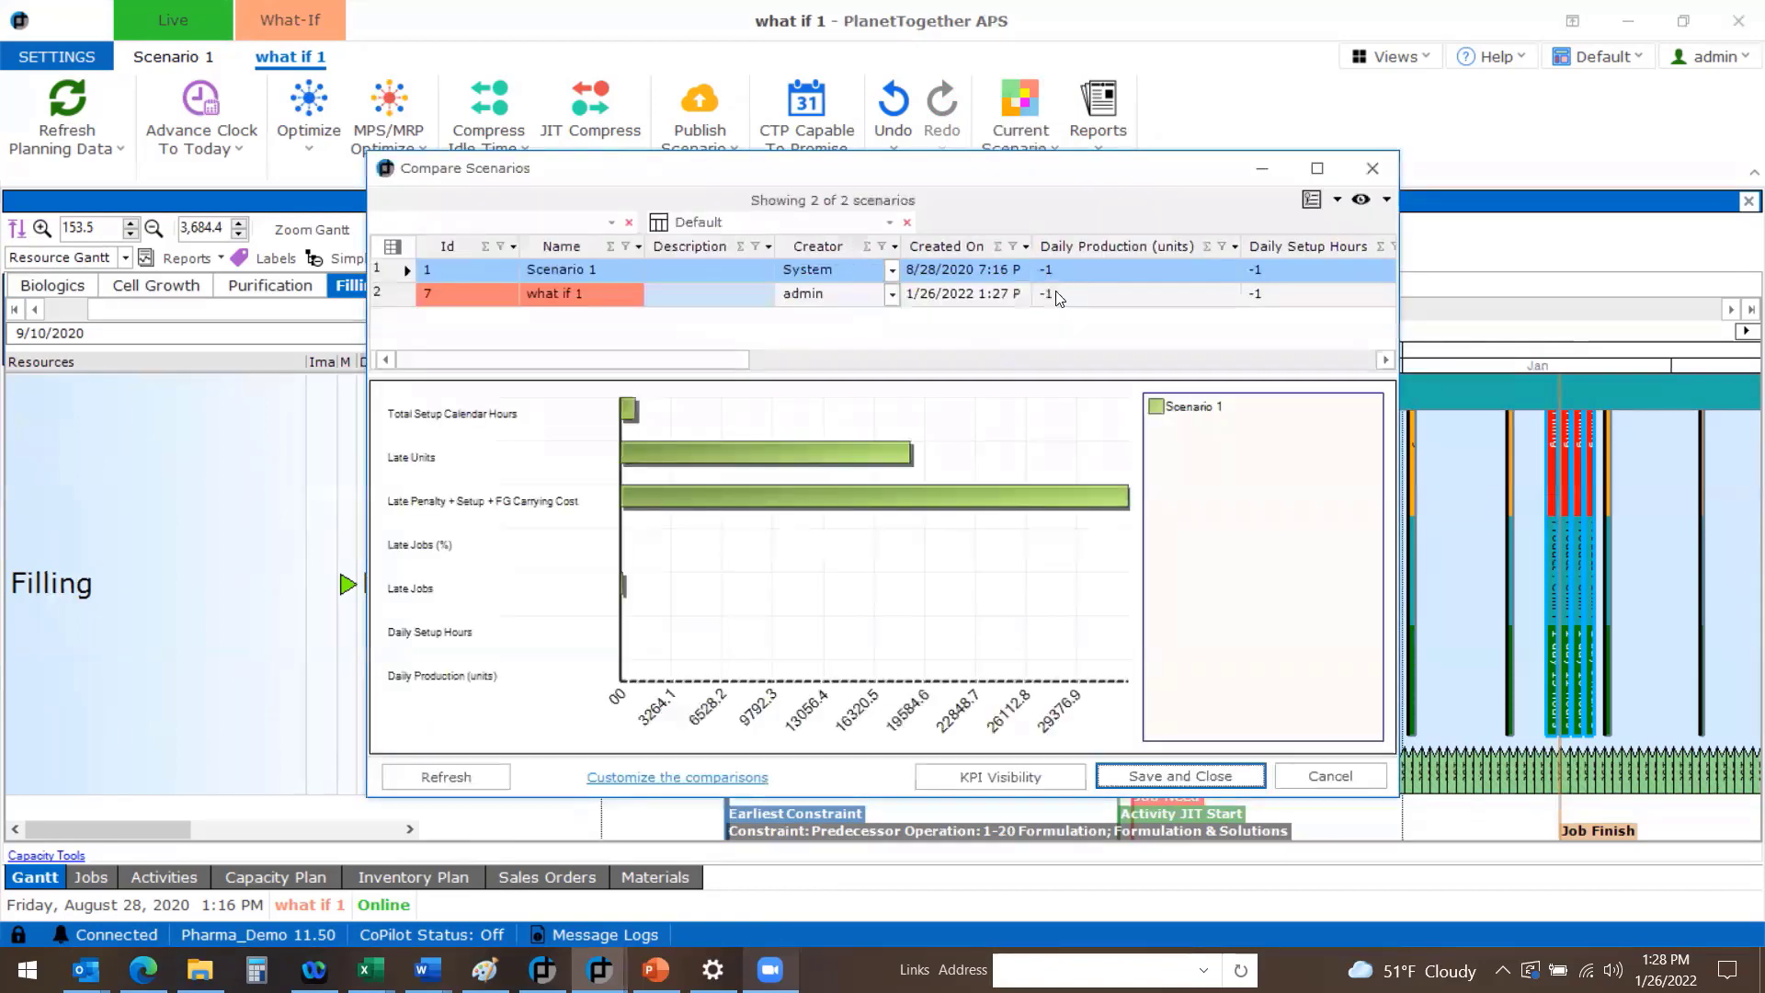
pyautogui.keyDown('ctrl'); pyautogui.click(388, 296); pyautogui.keyUp('ctrl')
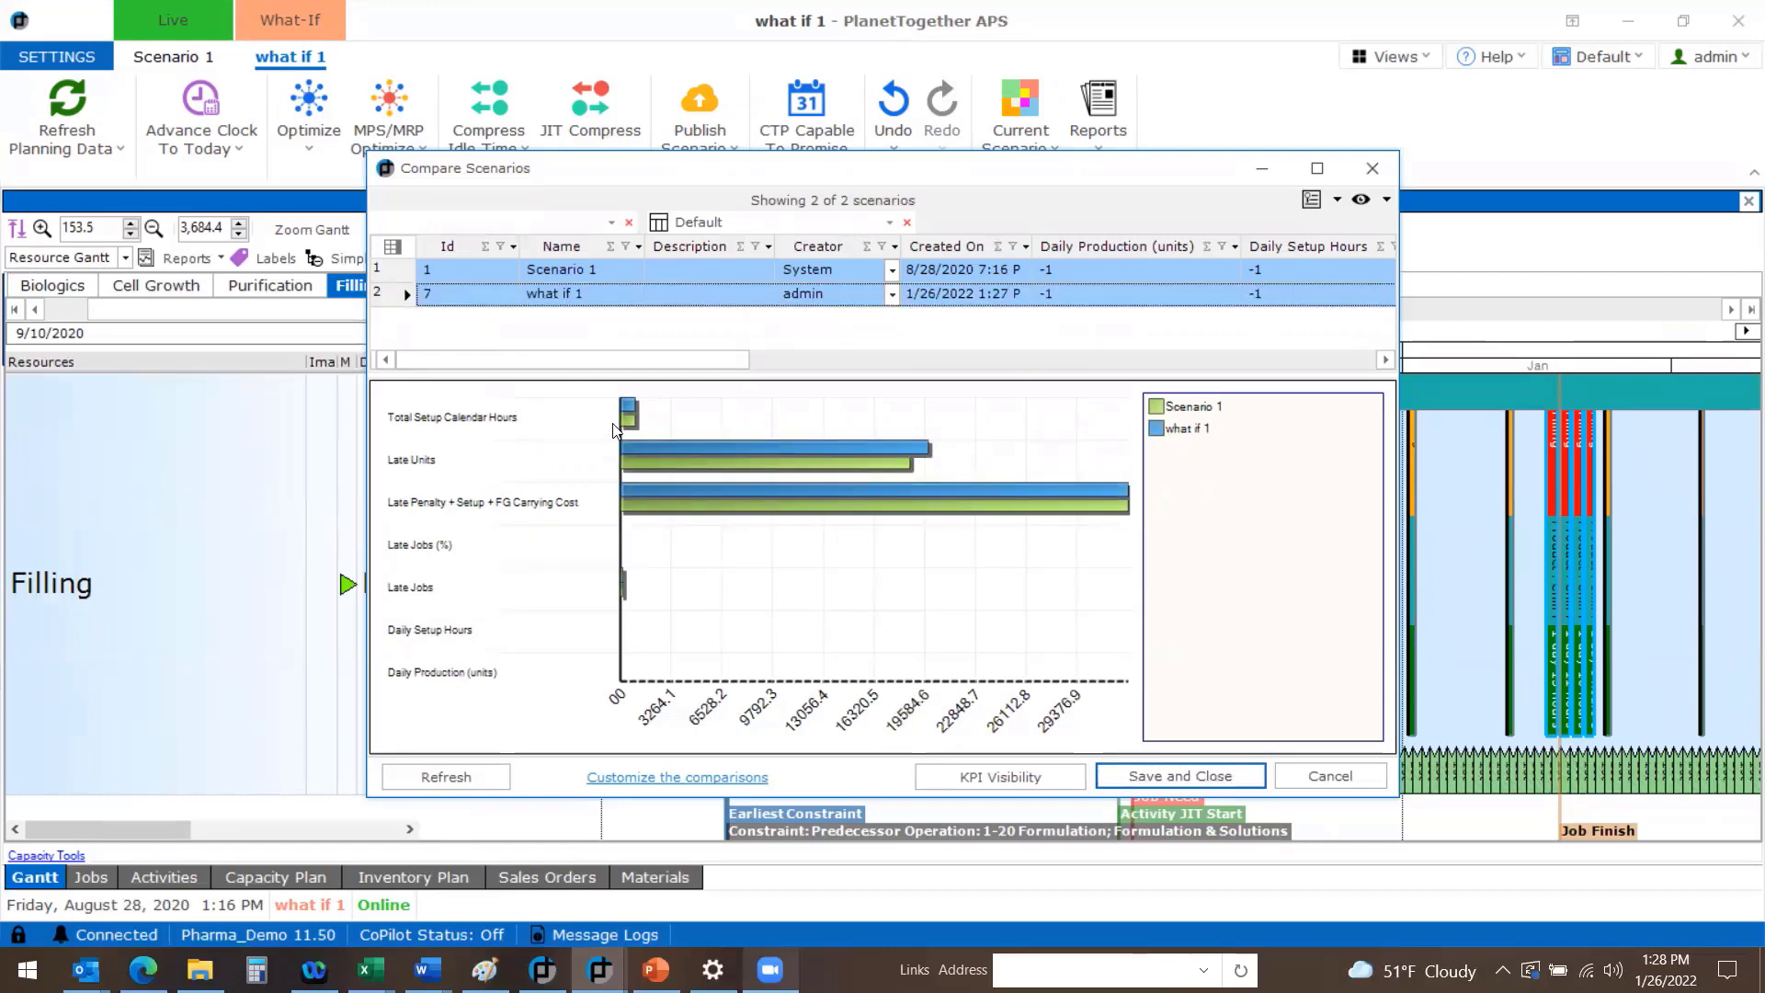
pyautogui.moveTo(751, 464)
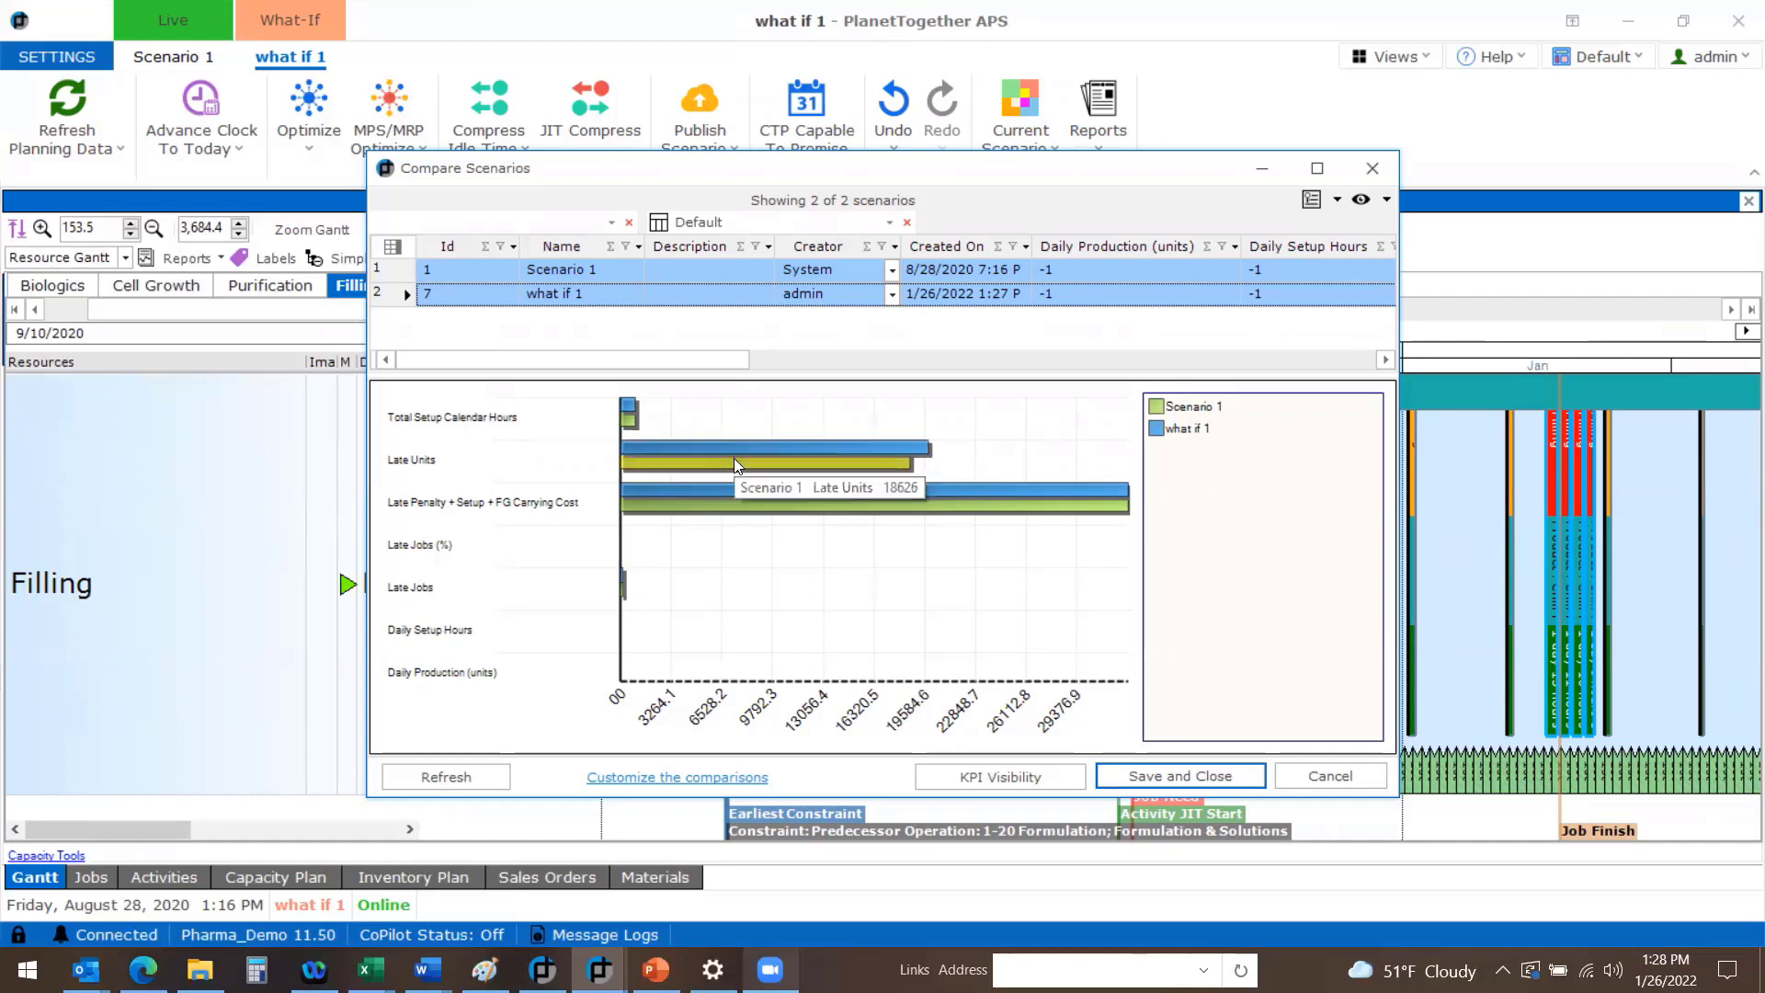
pyautogui.click(1296, 777)
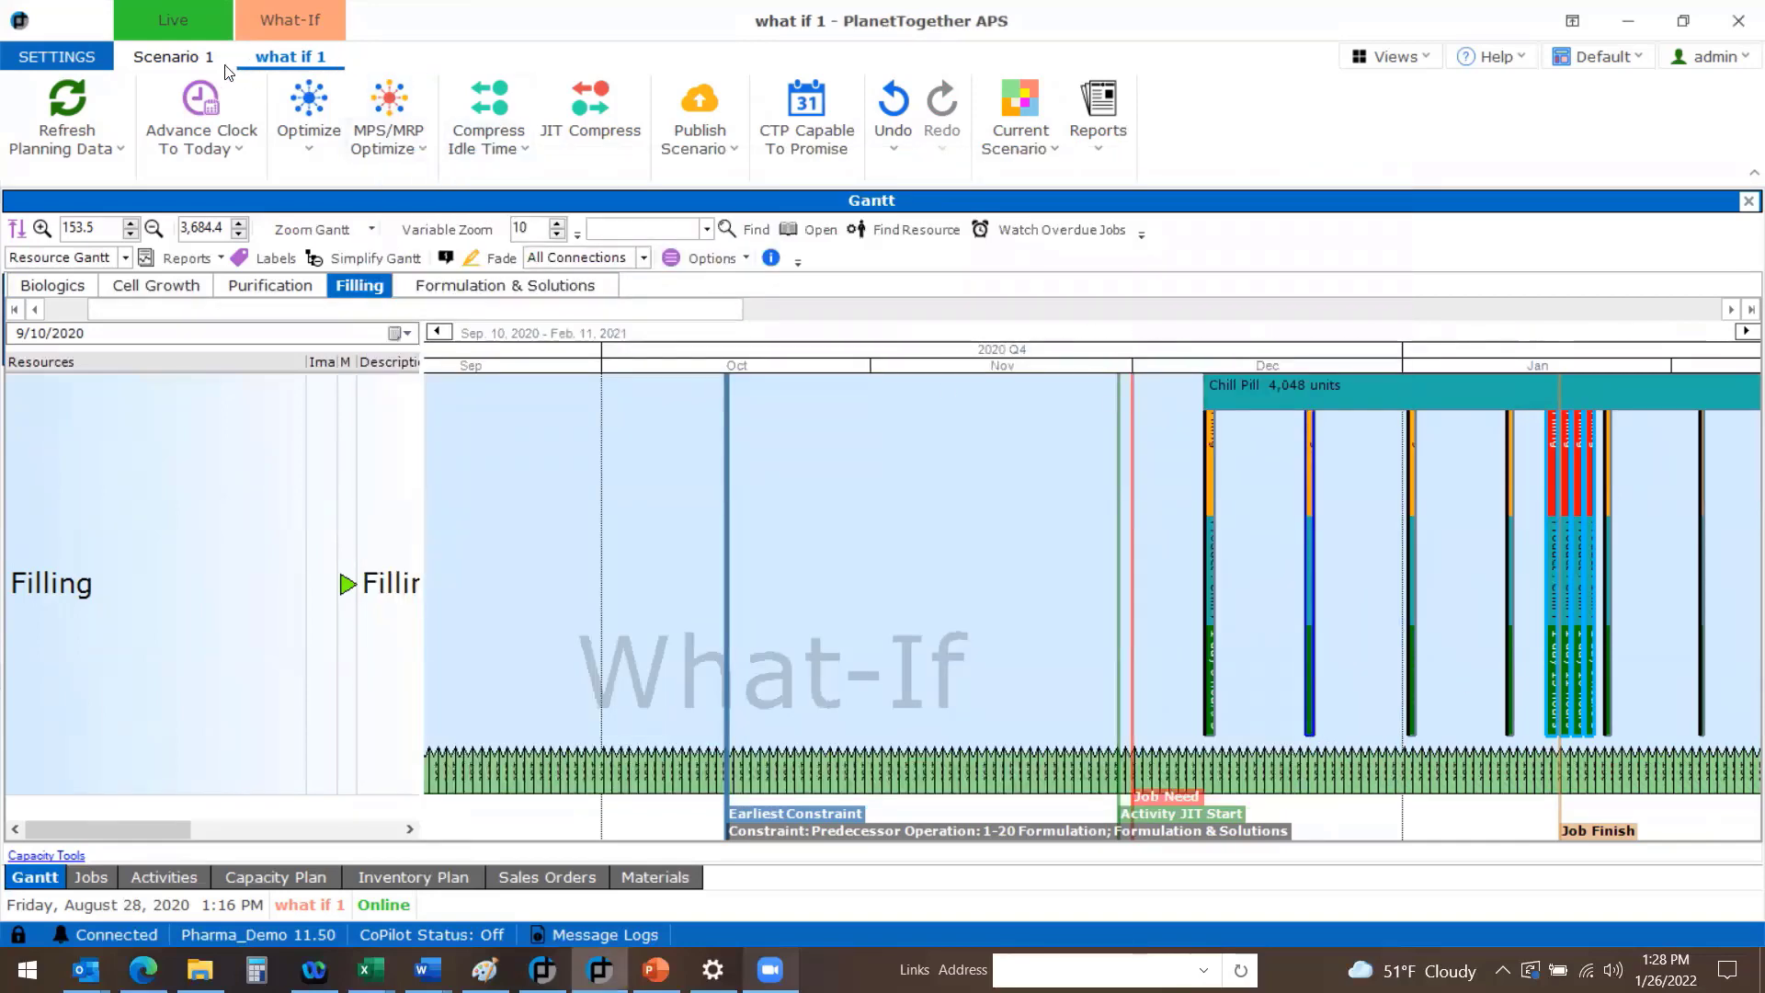
# Copy the live Scenario 1 to another new what-if scenario
pyautogui.click(179, 60)
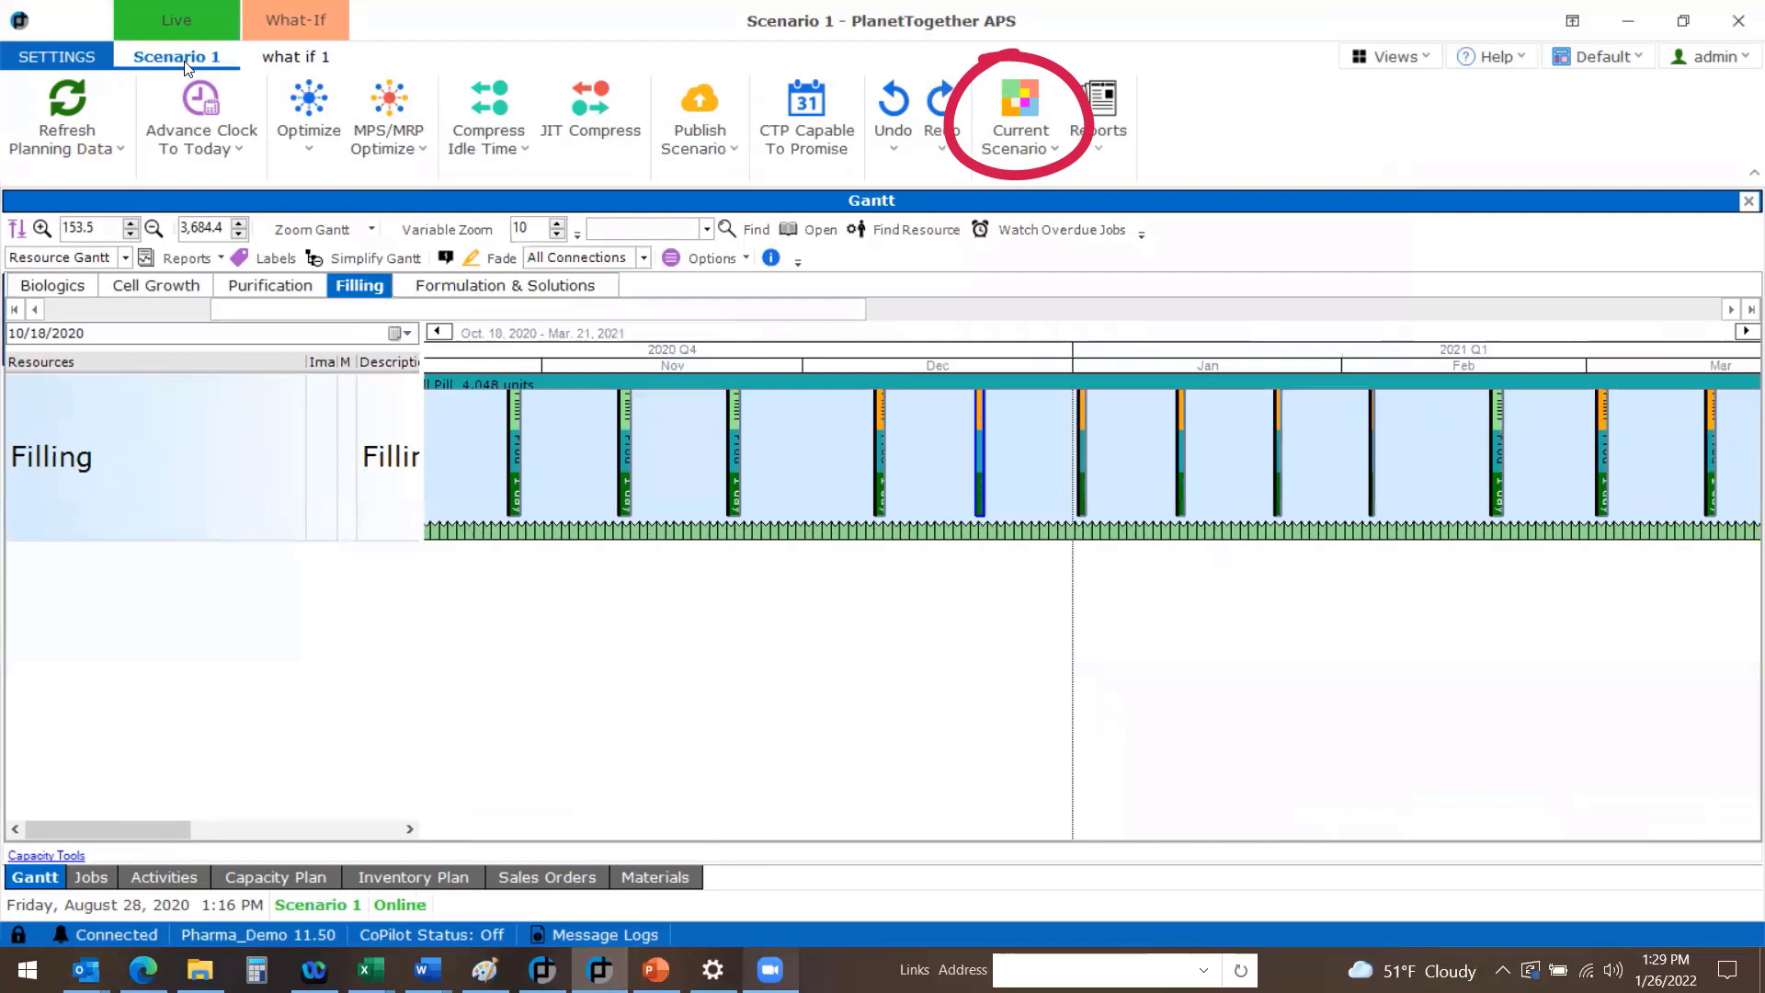
pyautogui.click(1018, 158)
pyautogui.click(1018, 174)
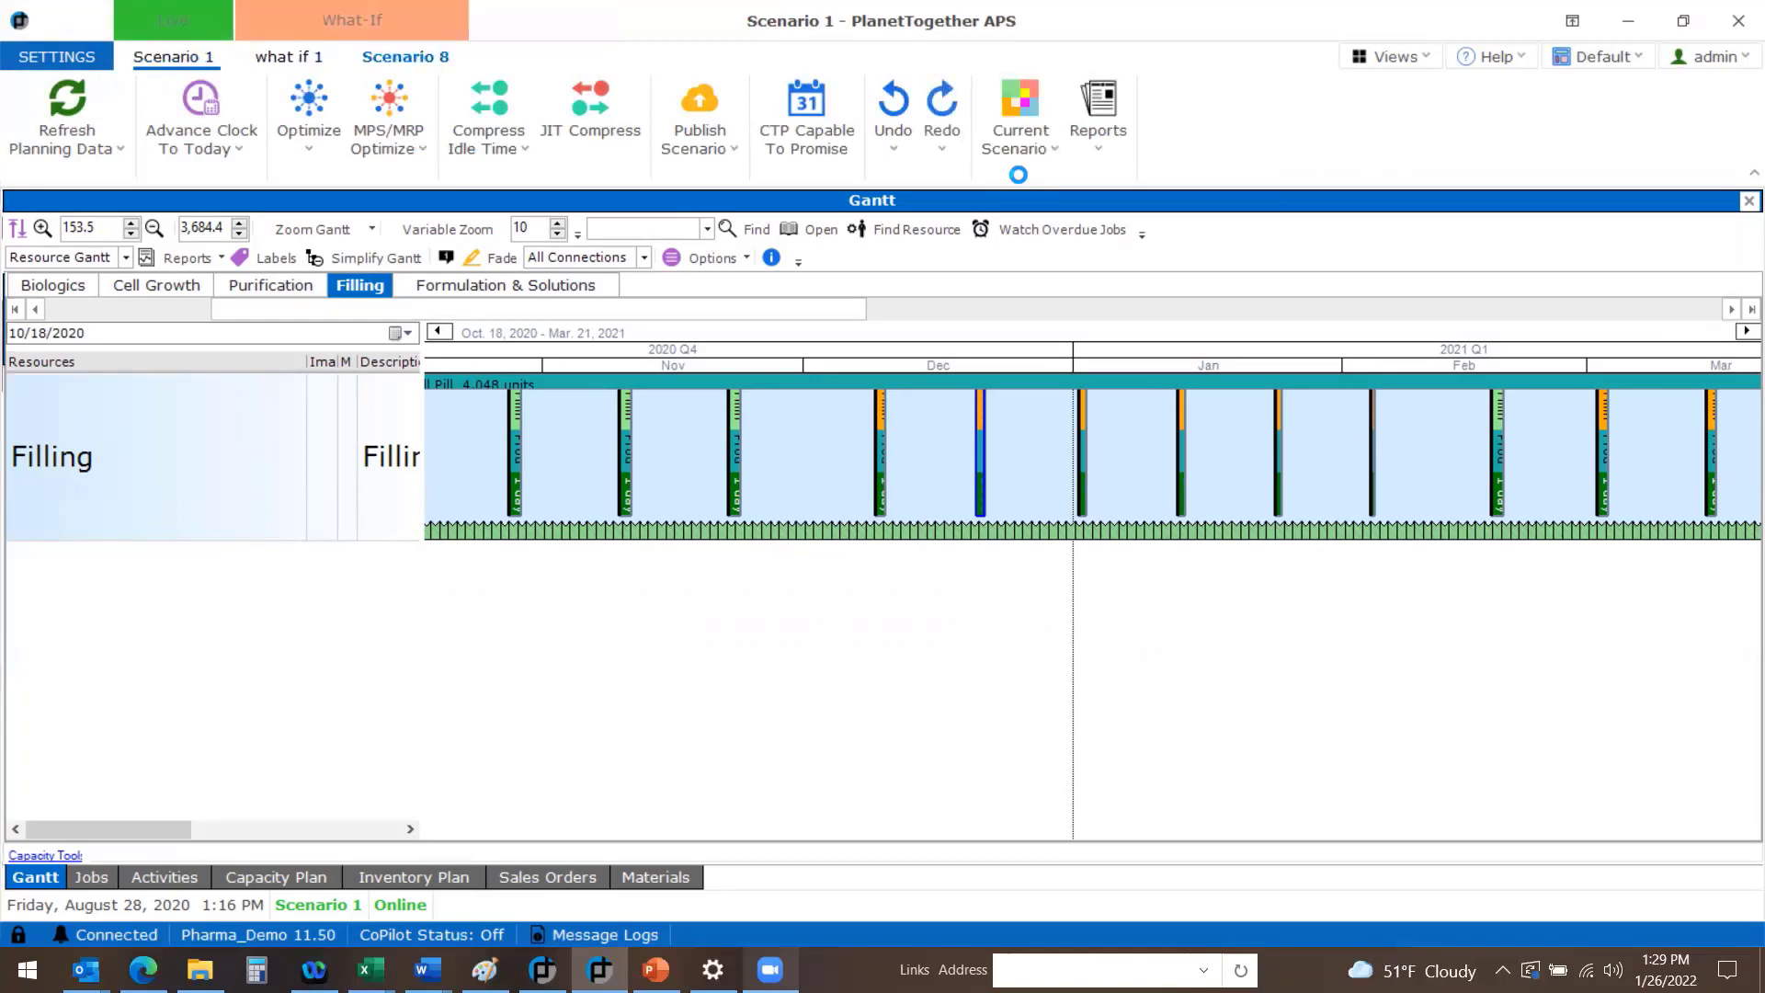
# Switch to the new Scenario 8 and rename it as "what if 2"
pyautogui.click(394, 58)
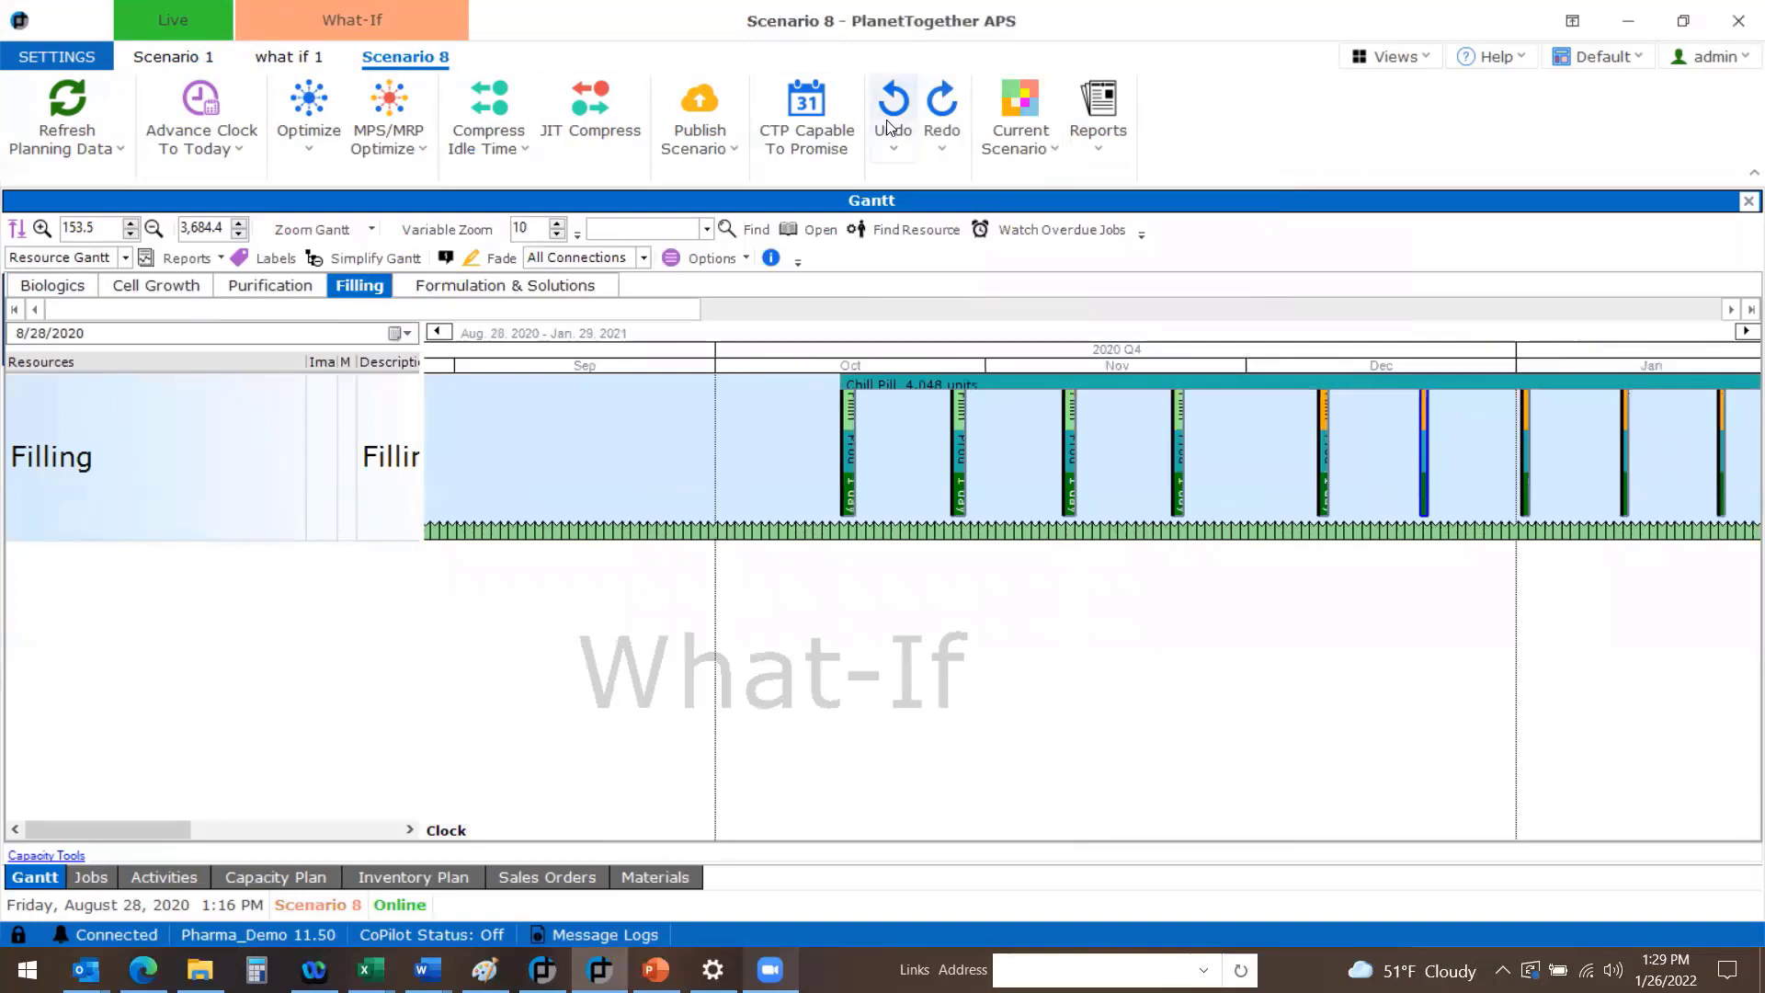
pyautogui.click(1018, 120)
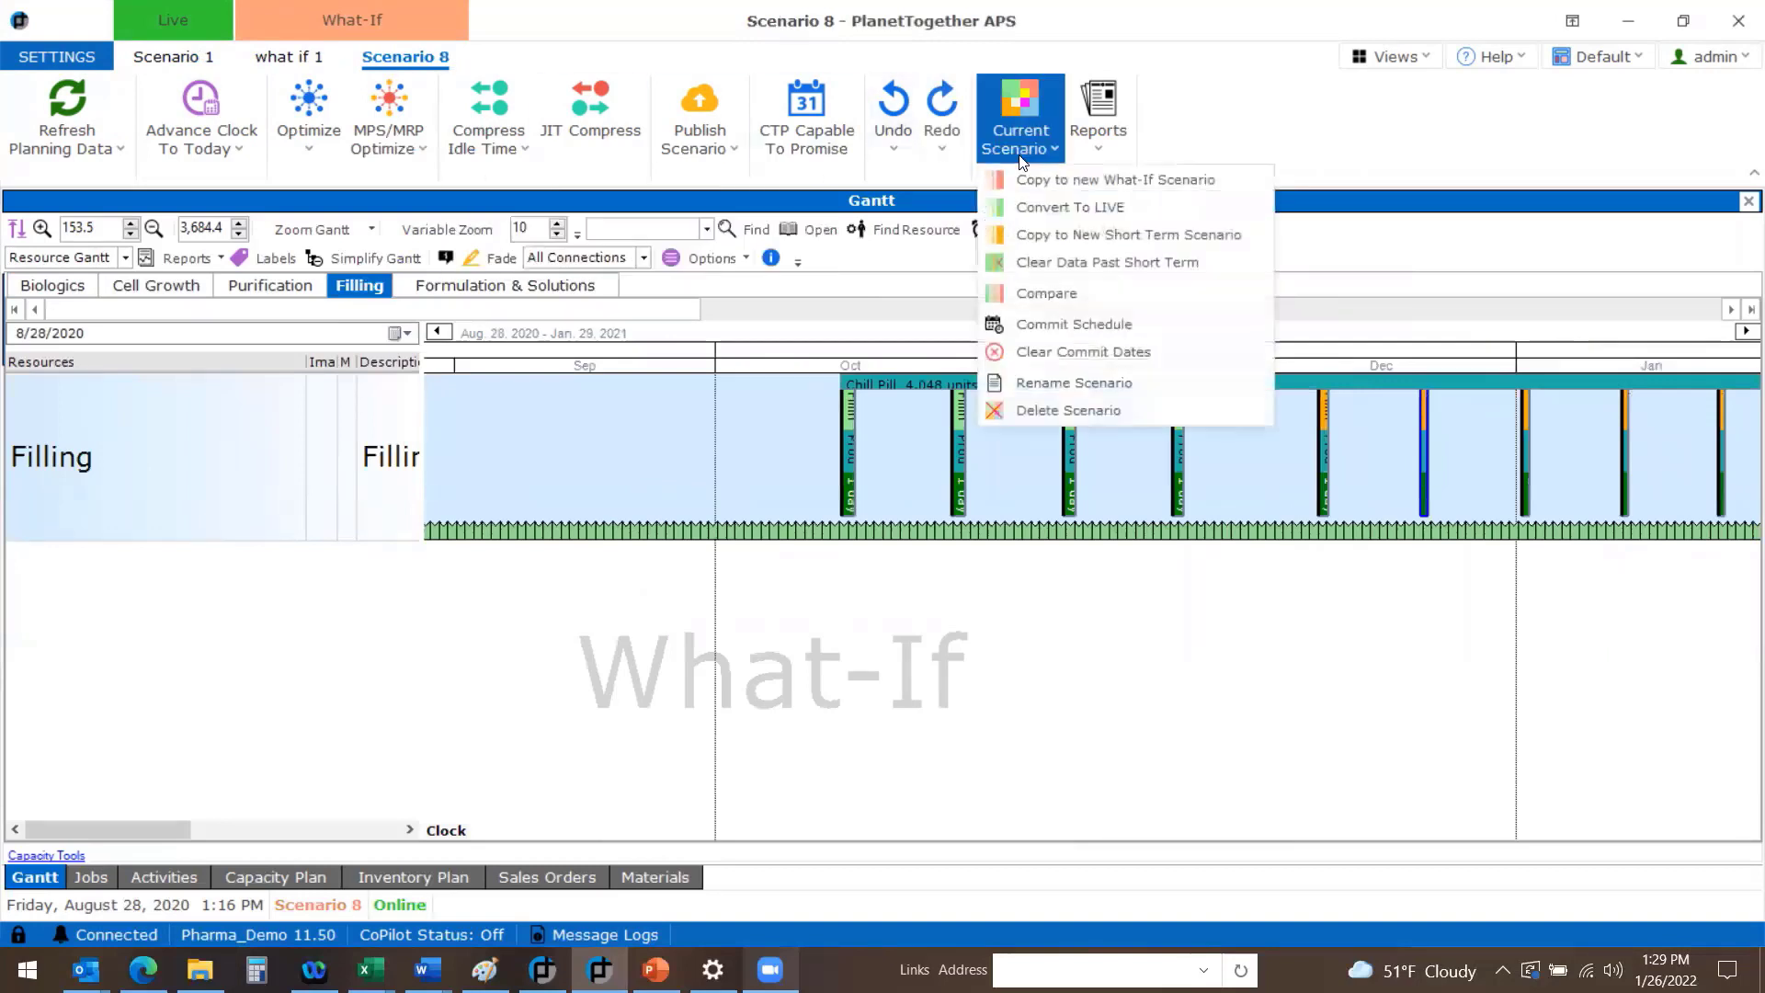
pyautogui.click(1063, 380)
pyautogui.write('wh')
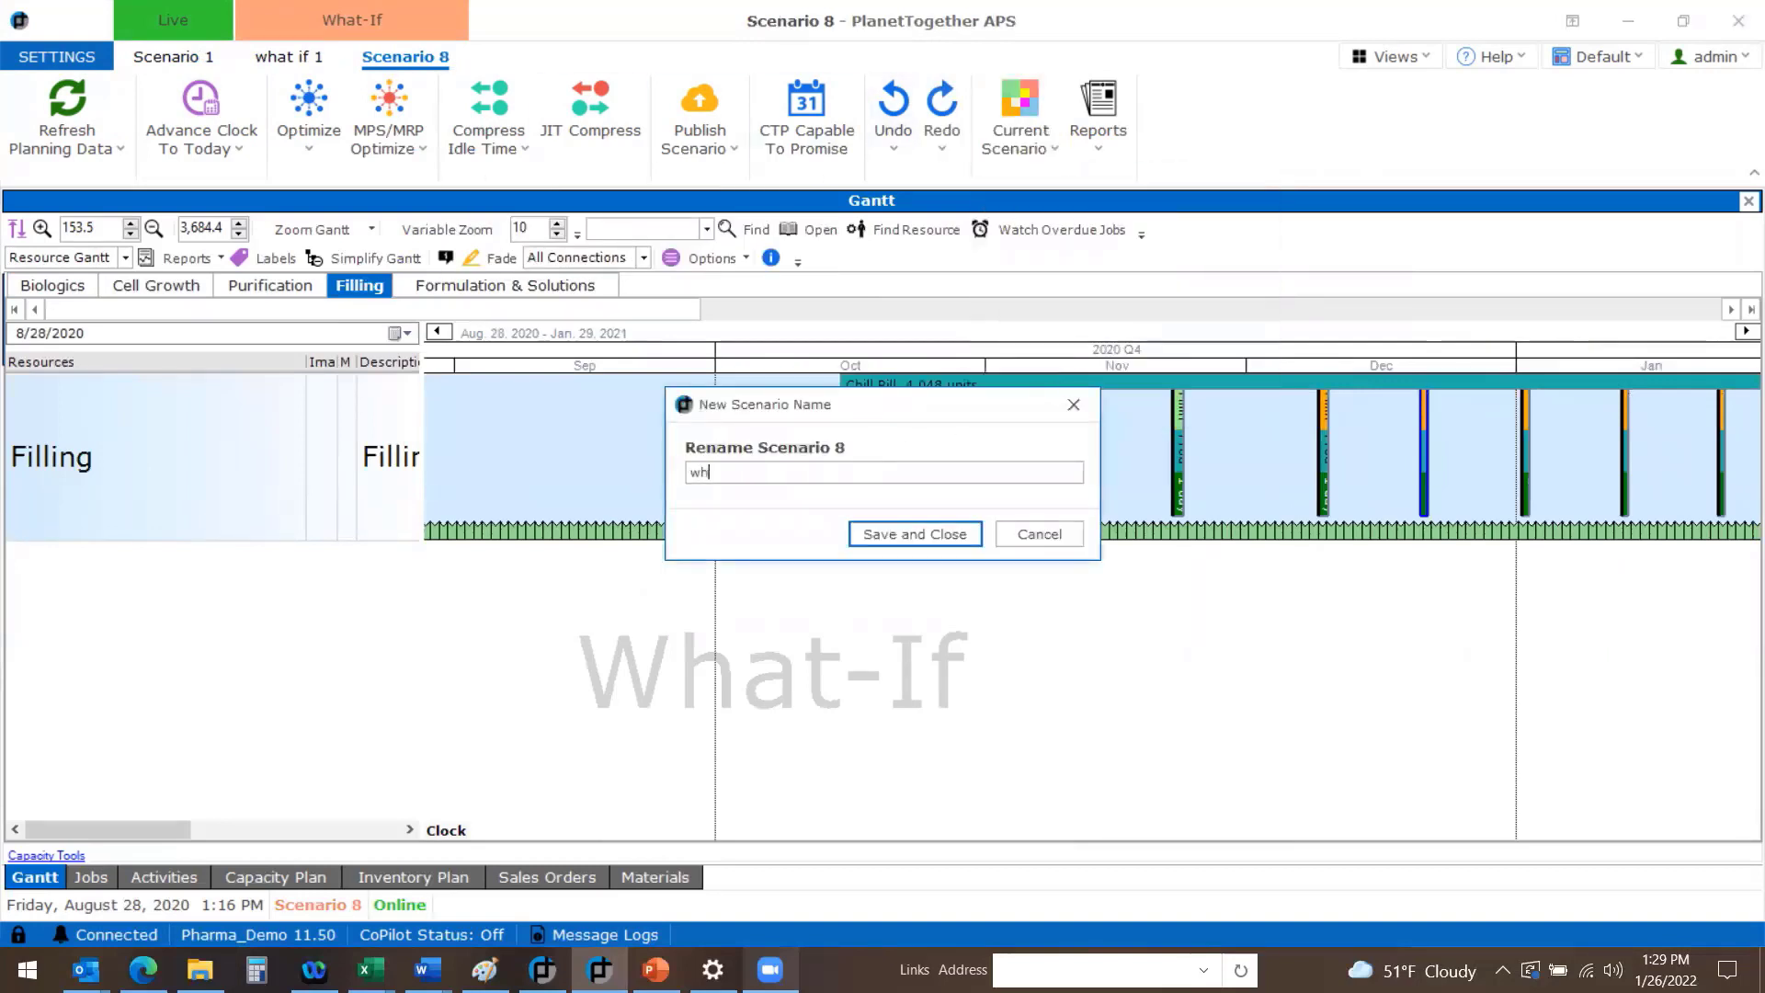
pyautogui.write('at if 2')
pyautogui.click(910, 534)
# In what if 2's Default optimize rule, set Prioritize best resource, Earliest Job Need Date and Least Setup Hours to 0
pyautogui.click(71, 56)
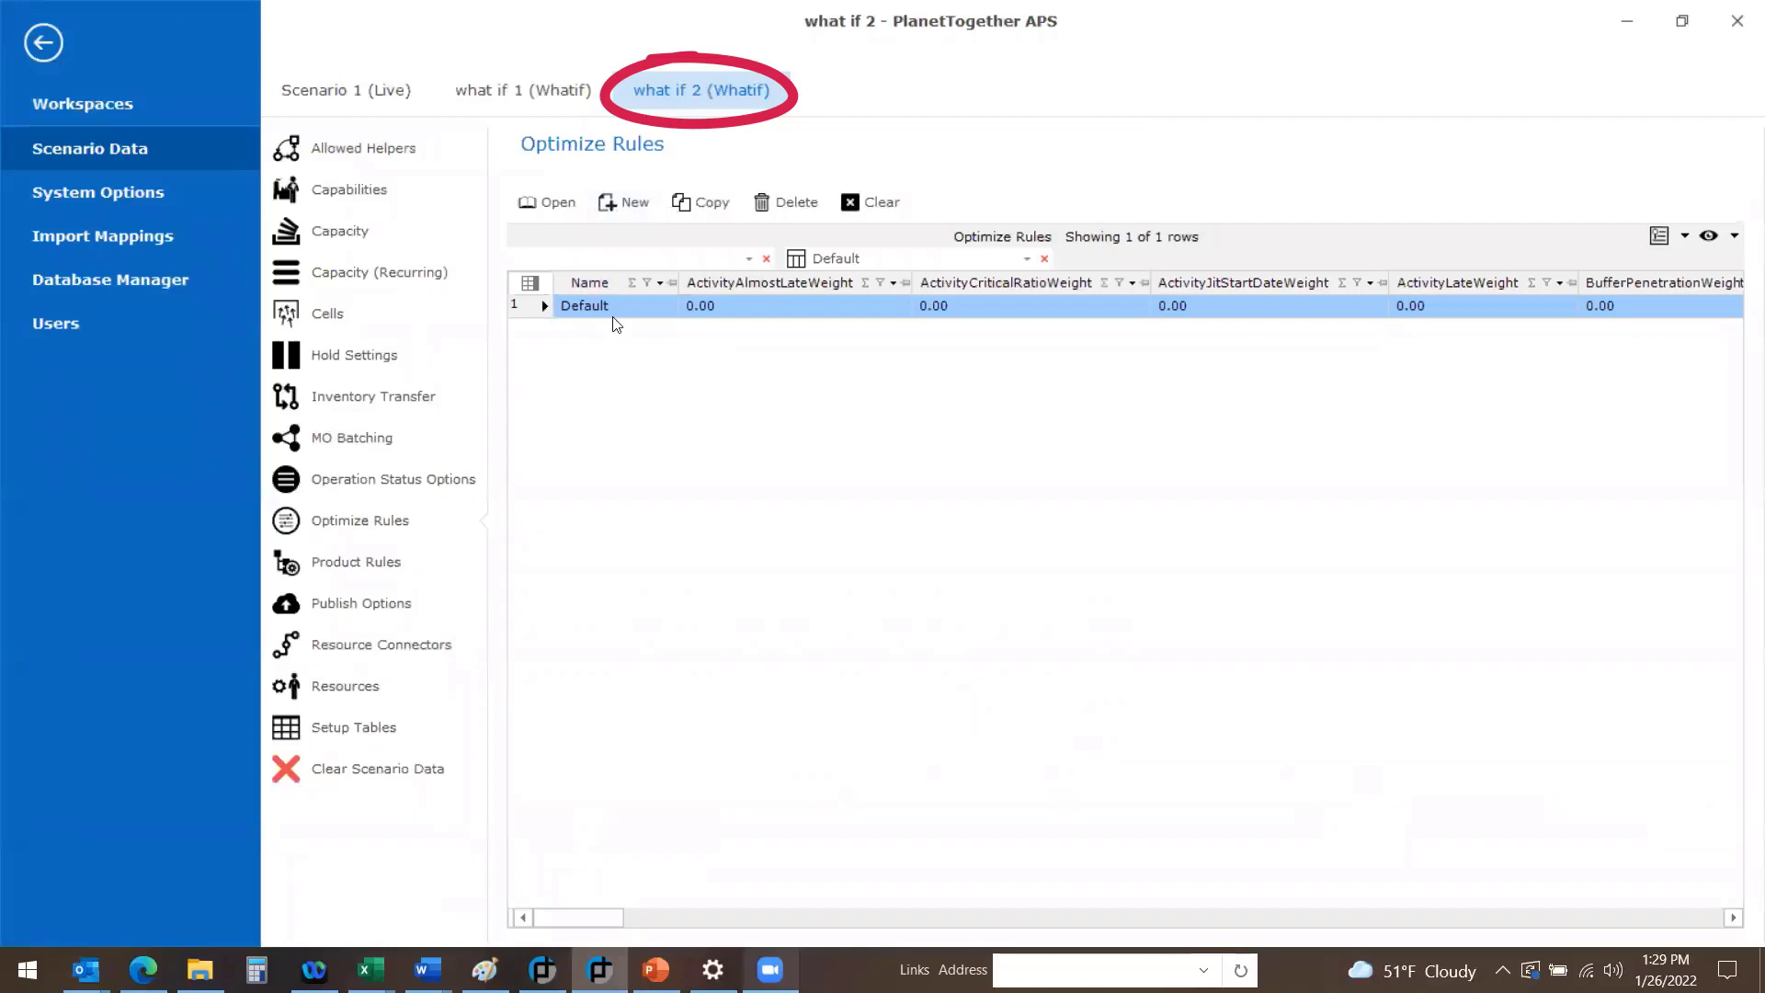
pyautogui.doubleClick(588, 305)
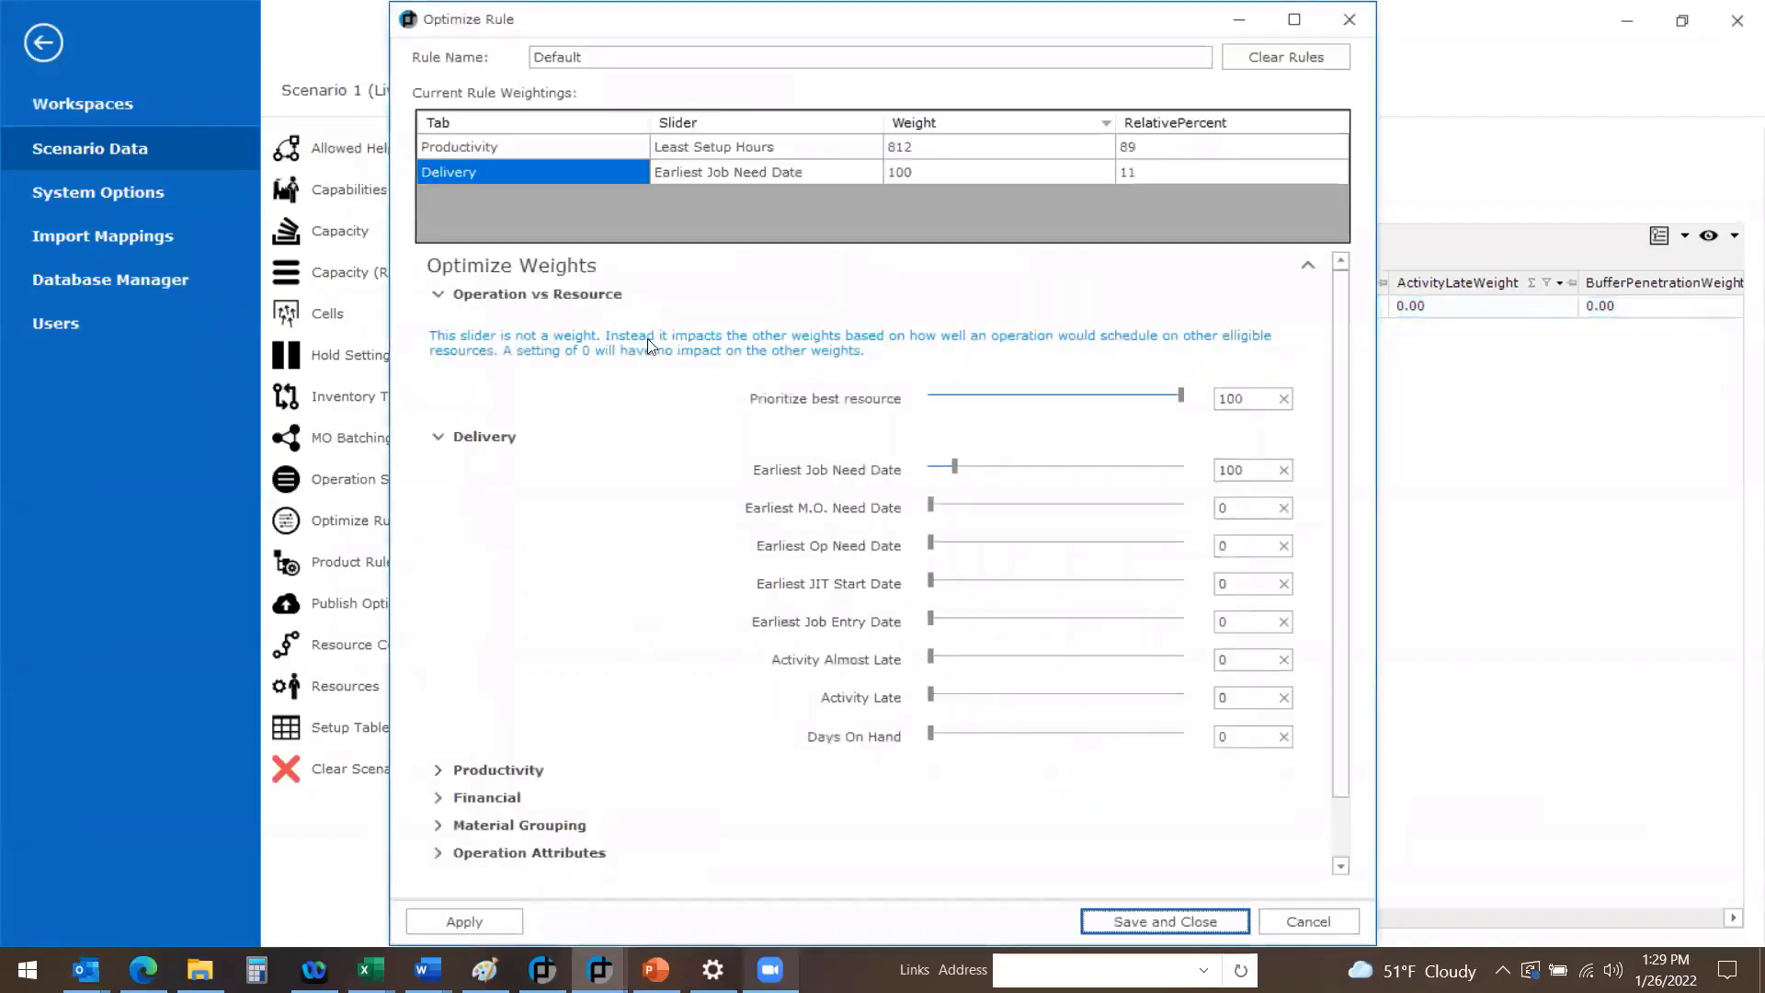
pyautogui.moveTo(1181, 395); pyautogui.dragTo(910, 404)
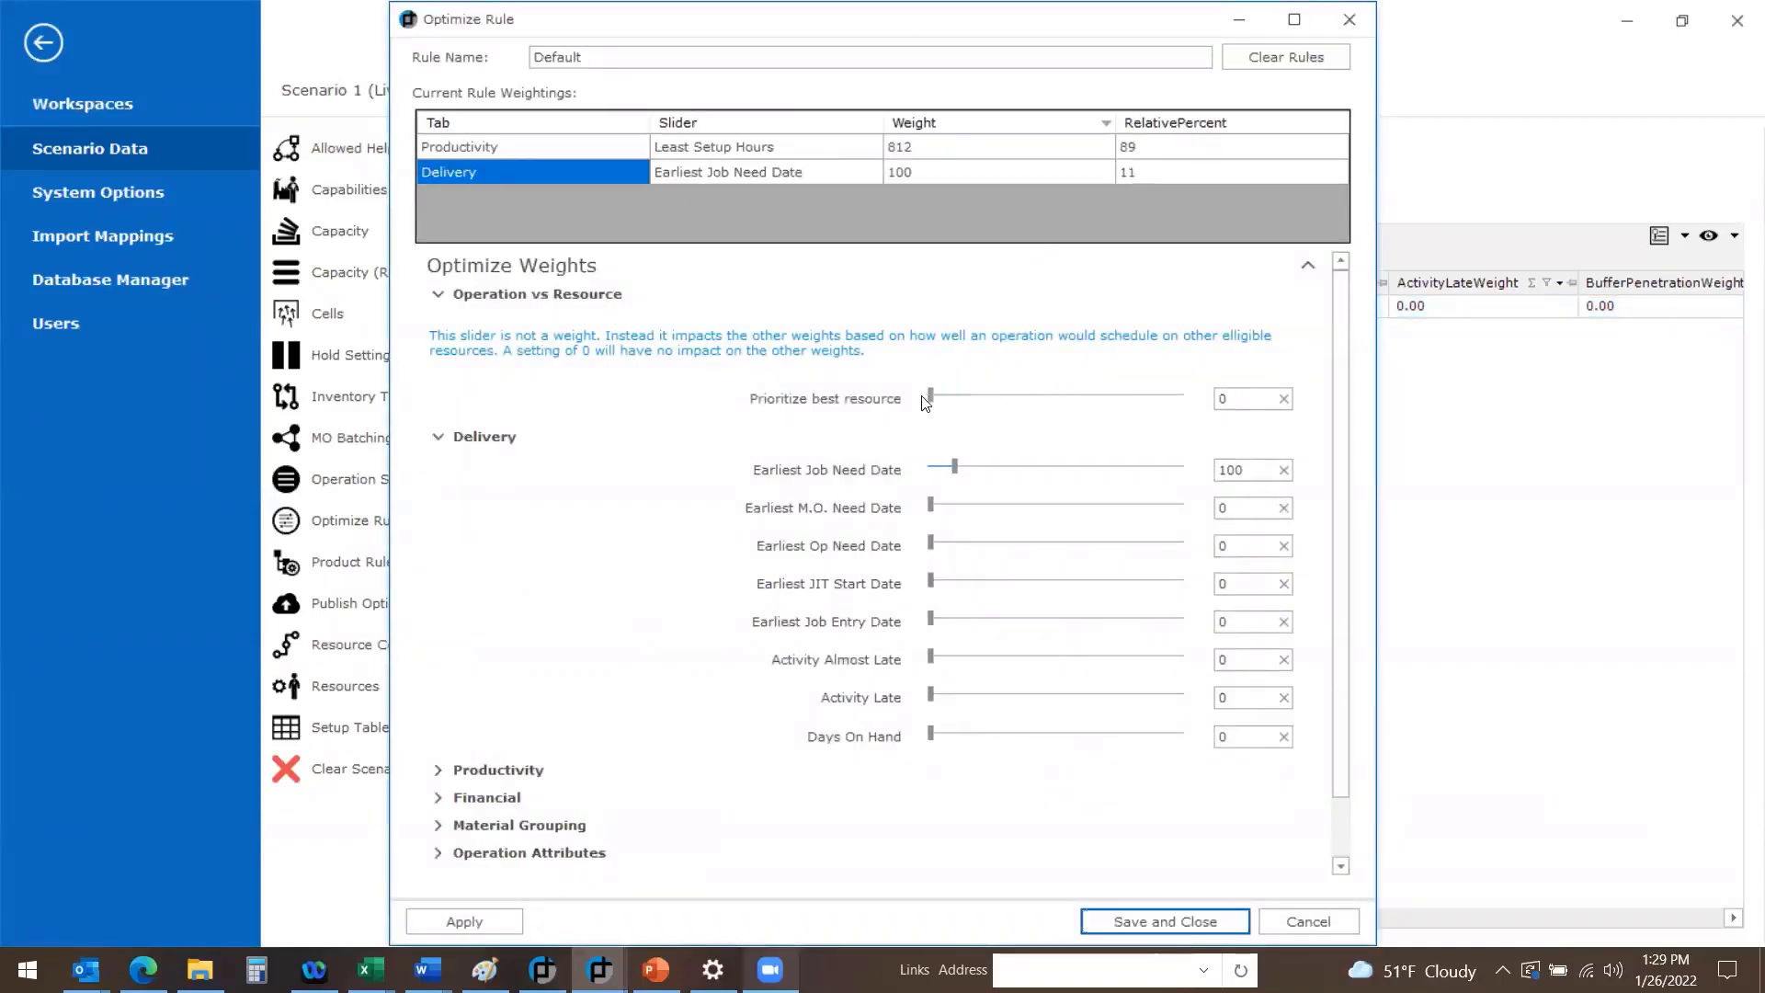
pyautogui.moveTo(954, 466); pyautogui.dragTo(897, 471)
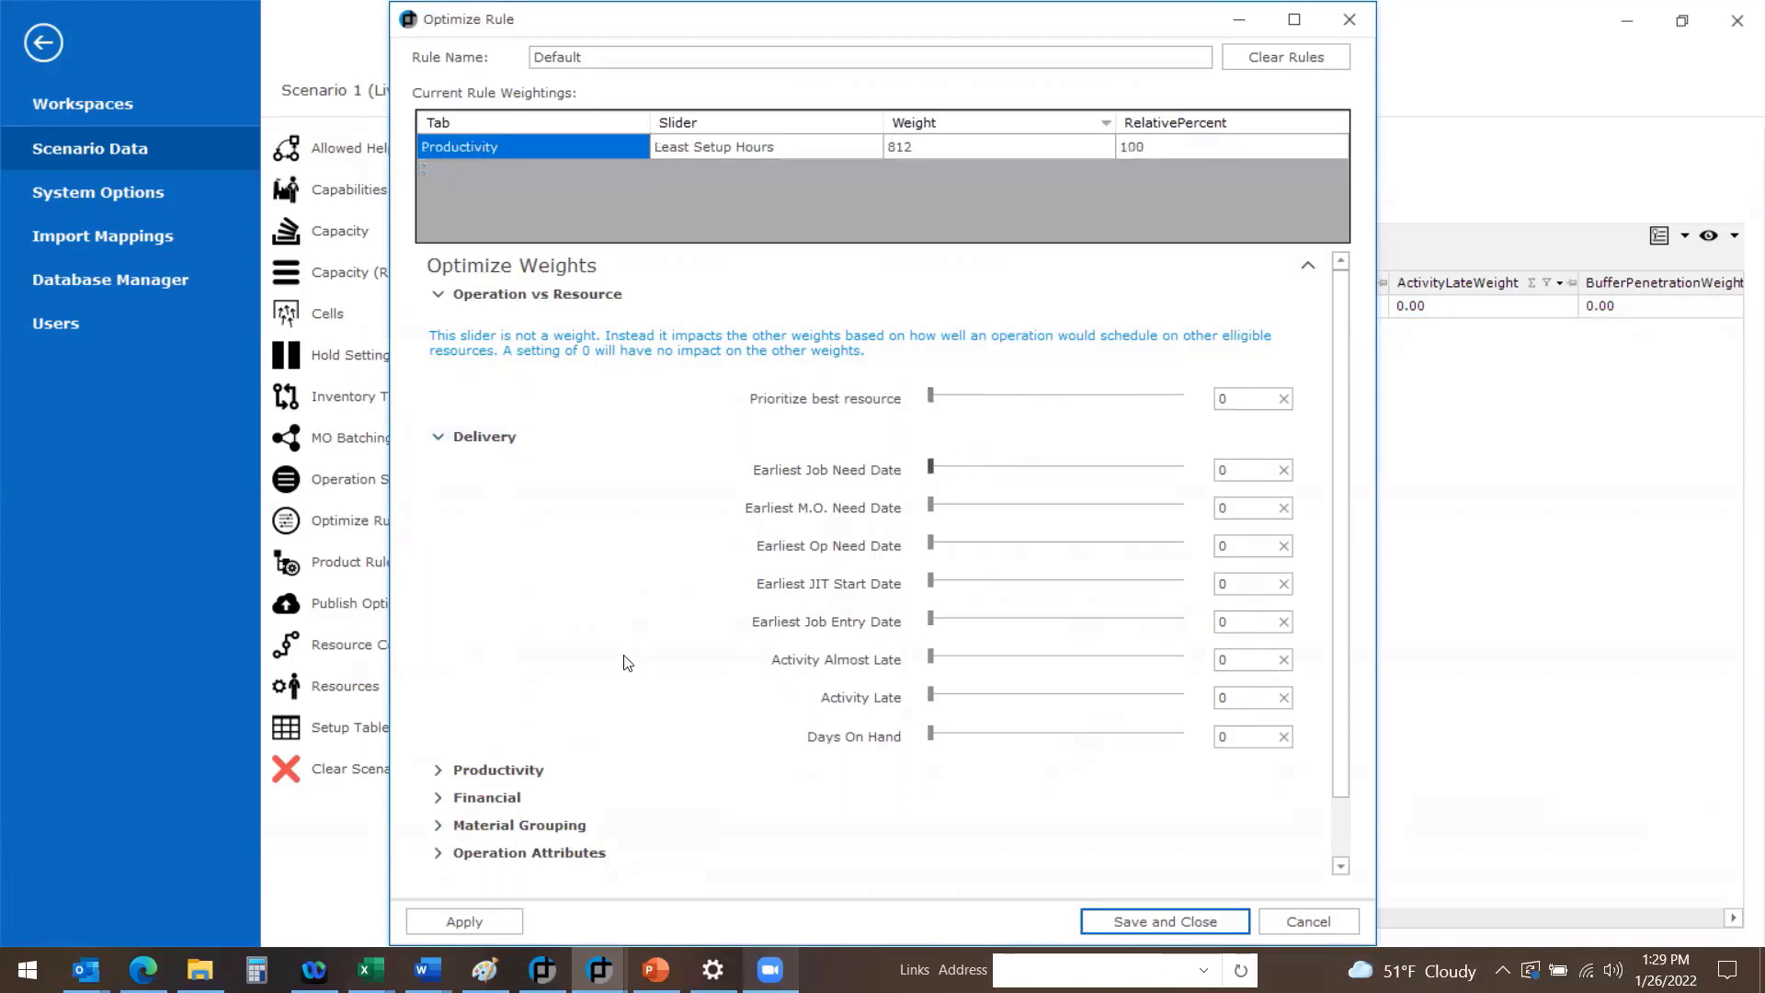
pyautogui.click(449, 772)
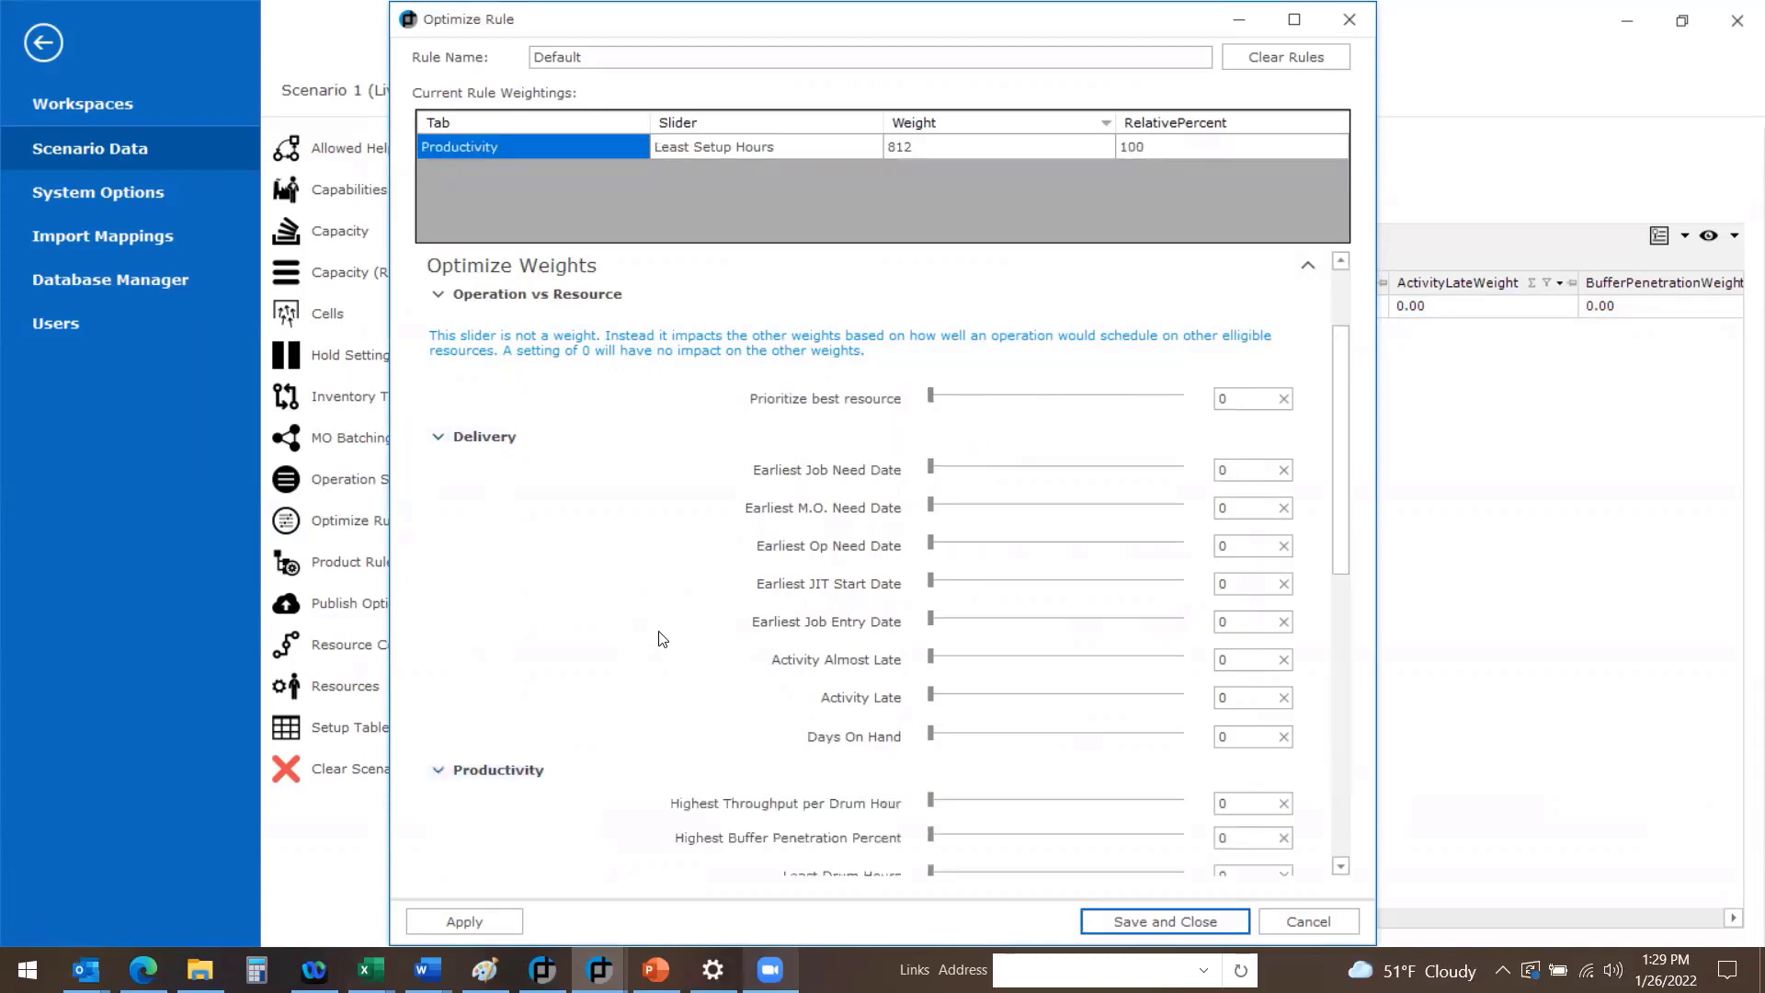
pyautogui.scroll(-4, 624, 611)
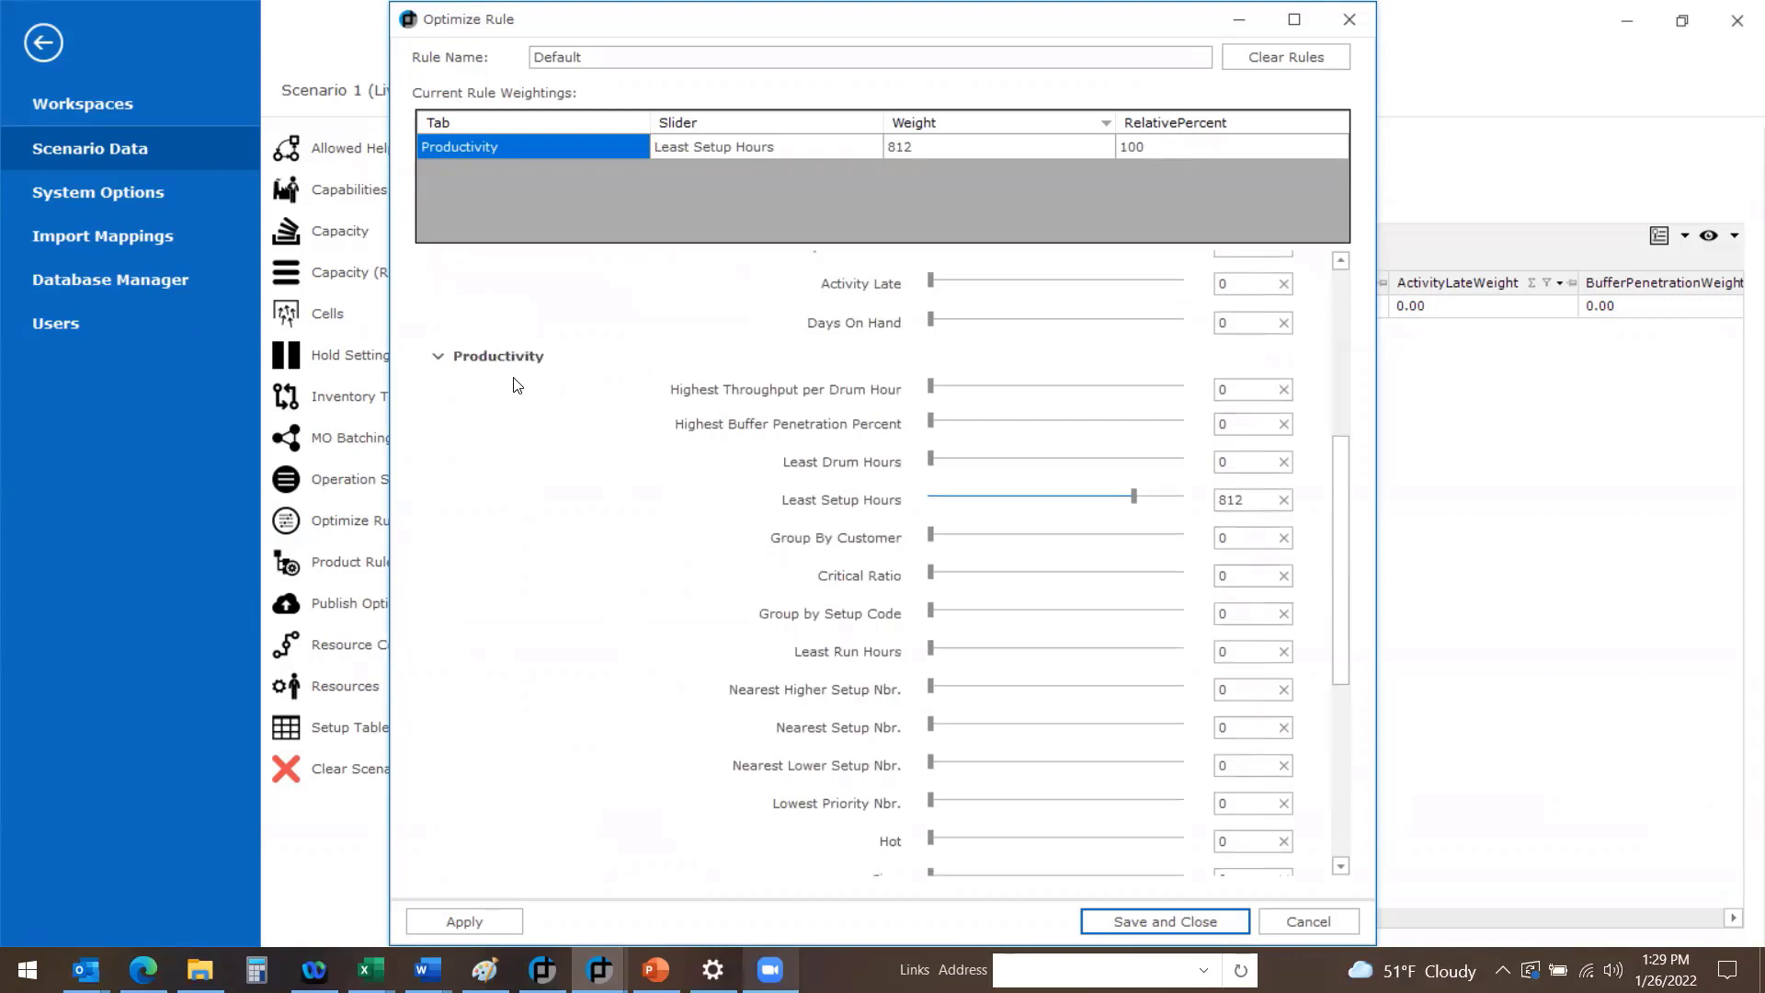
pyautogui.moveTo(1135, 497); pyautogui.dragTo(929, 496)
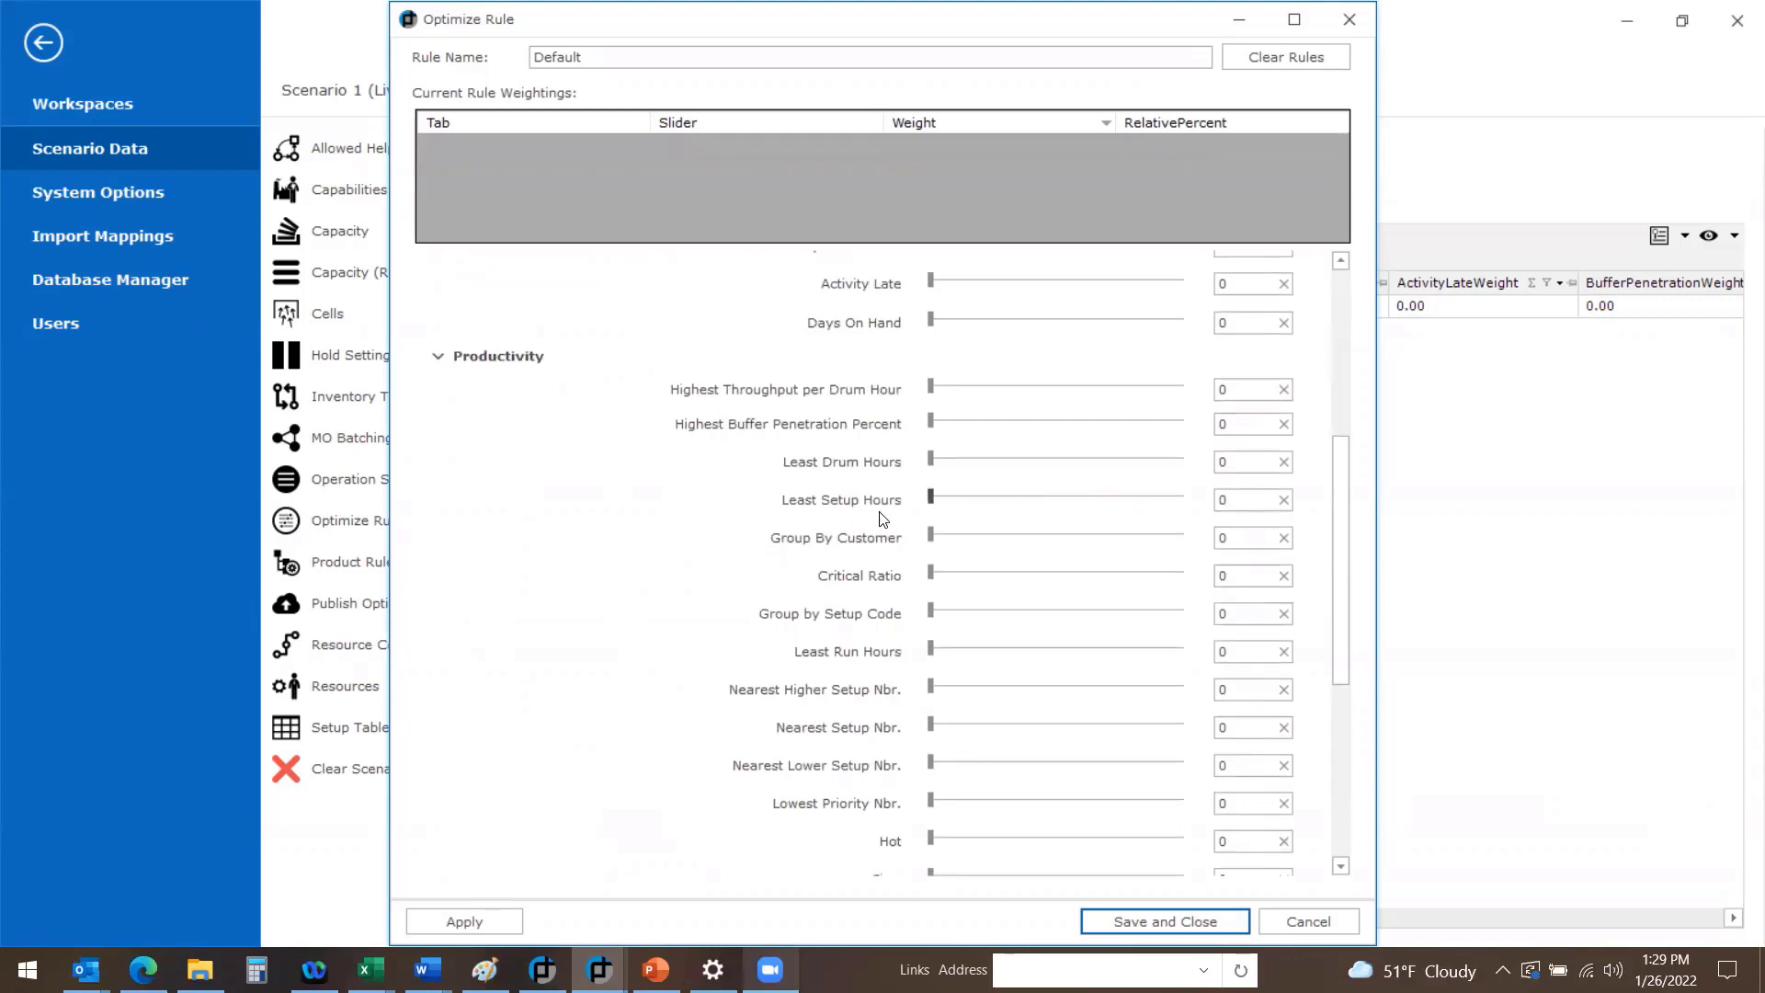
# Set the Least Run Hours weight to 844 and Group By Customer to 394, and save the optimize rule
pyautogui.moveTo(929, 652); pyautogui.dragTo(1141, 652)
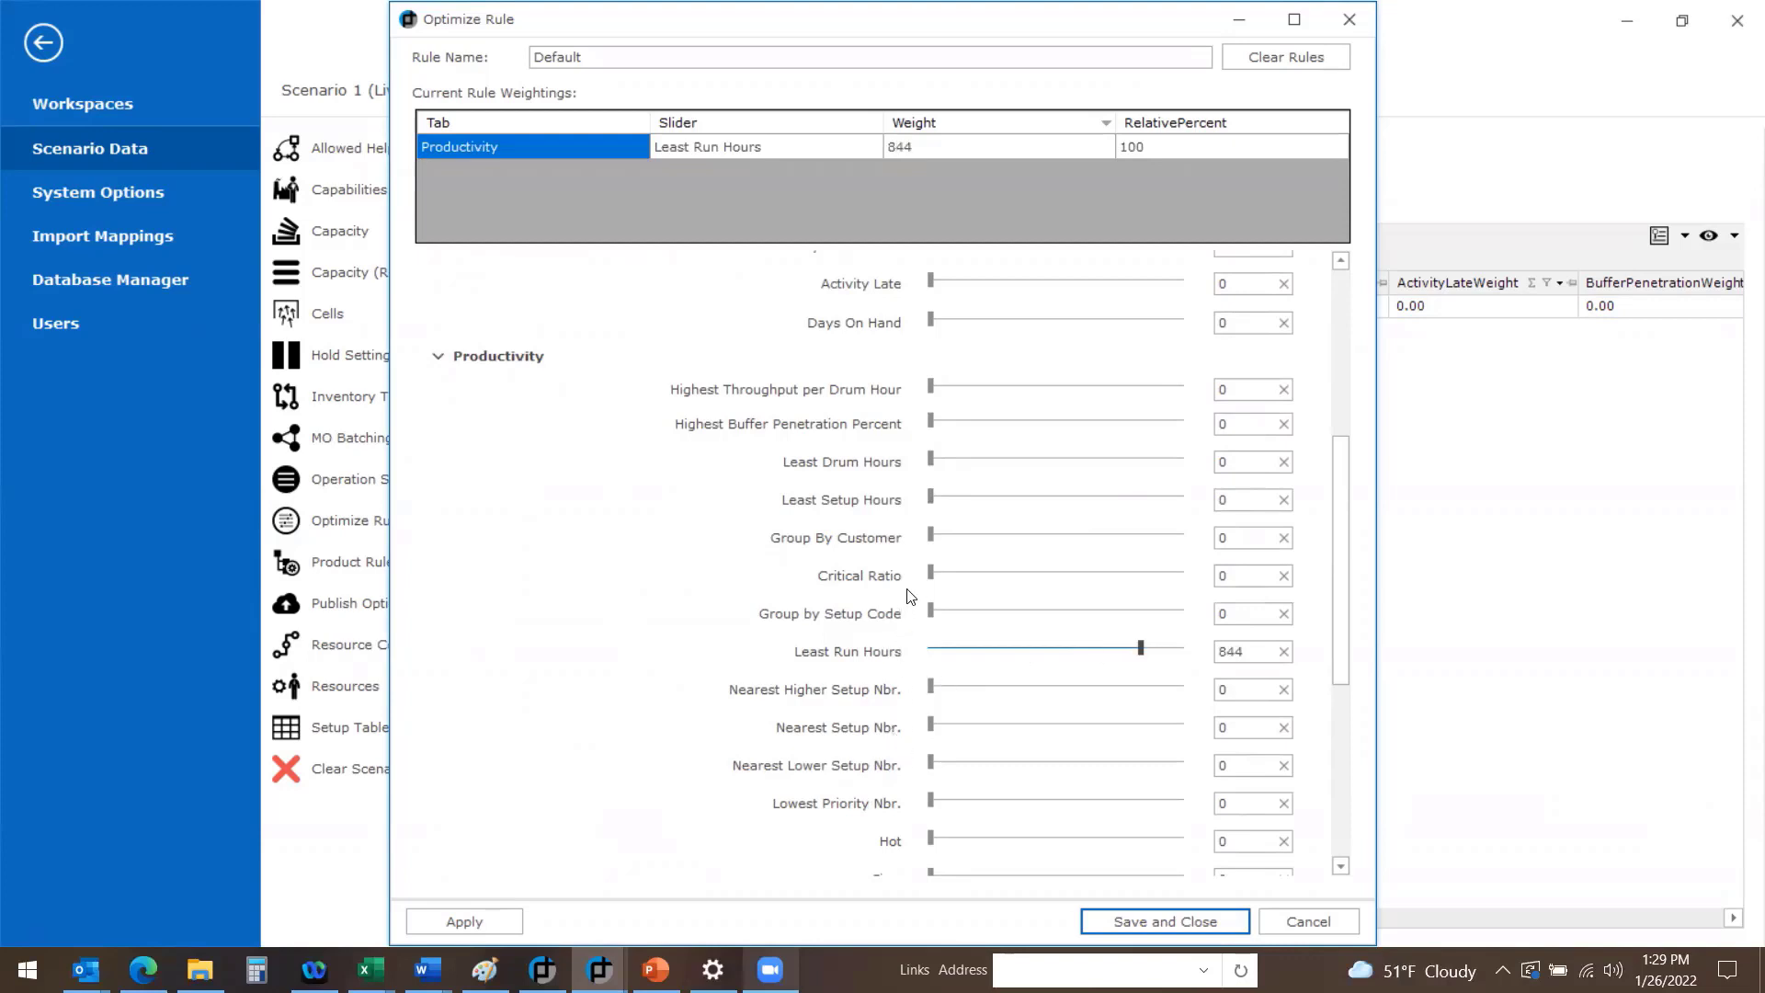
pyautogui.moveTo(931, 535); pyautogui.dragTo(1030, 541)
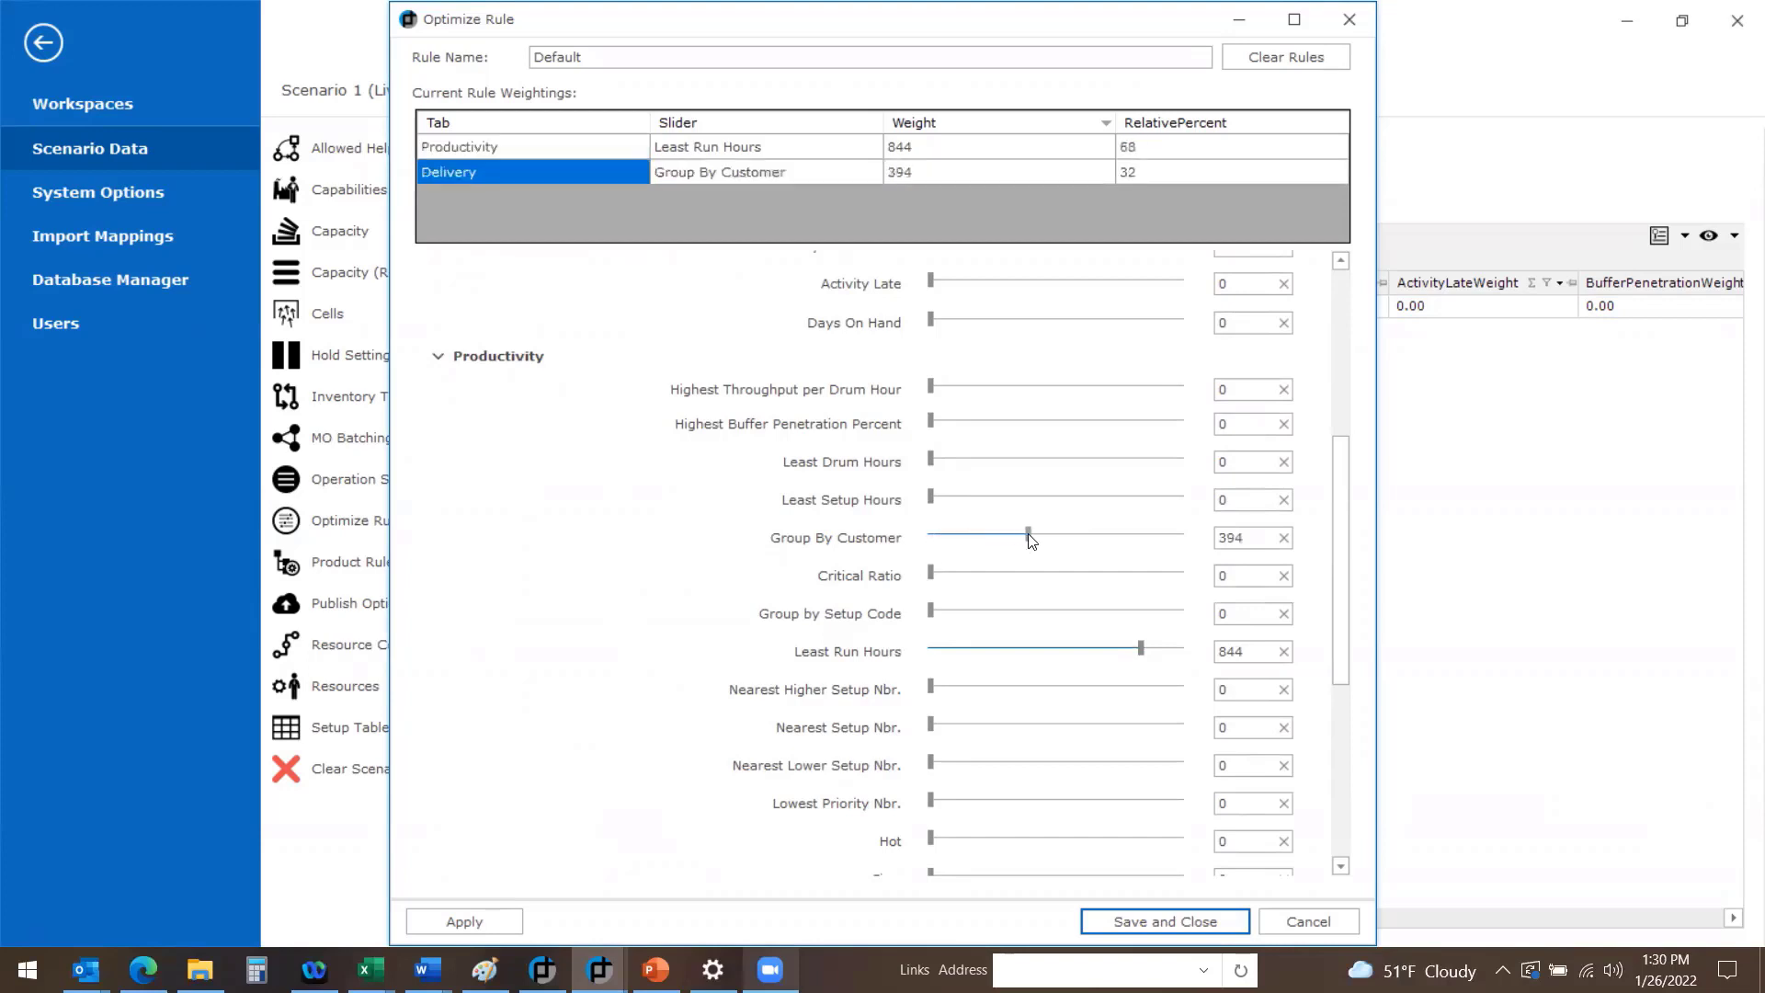
pyautogui.click(1171, 917)
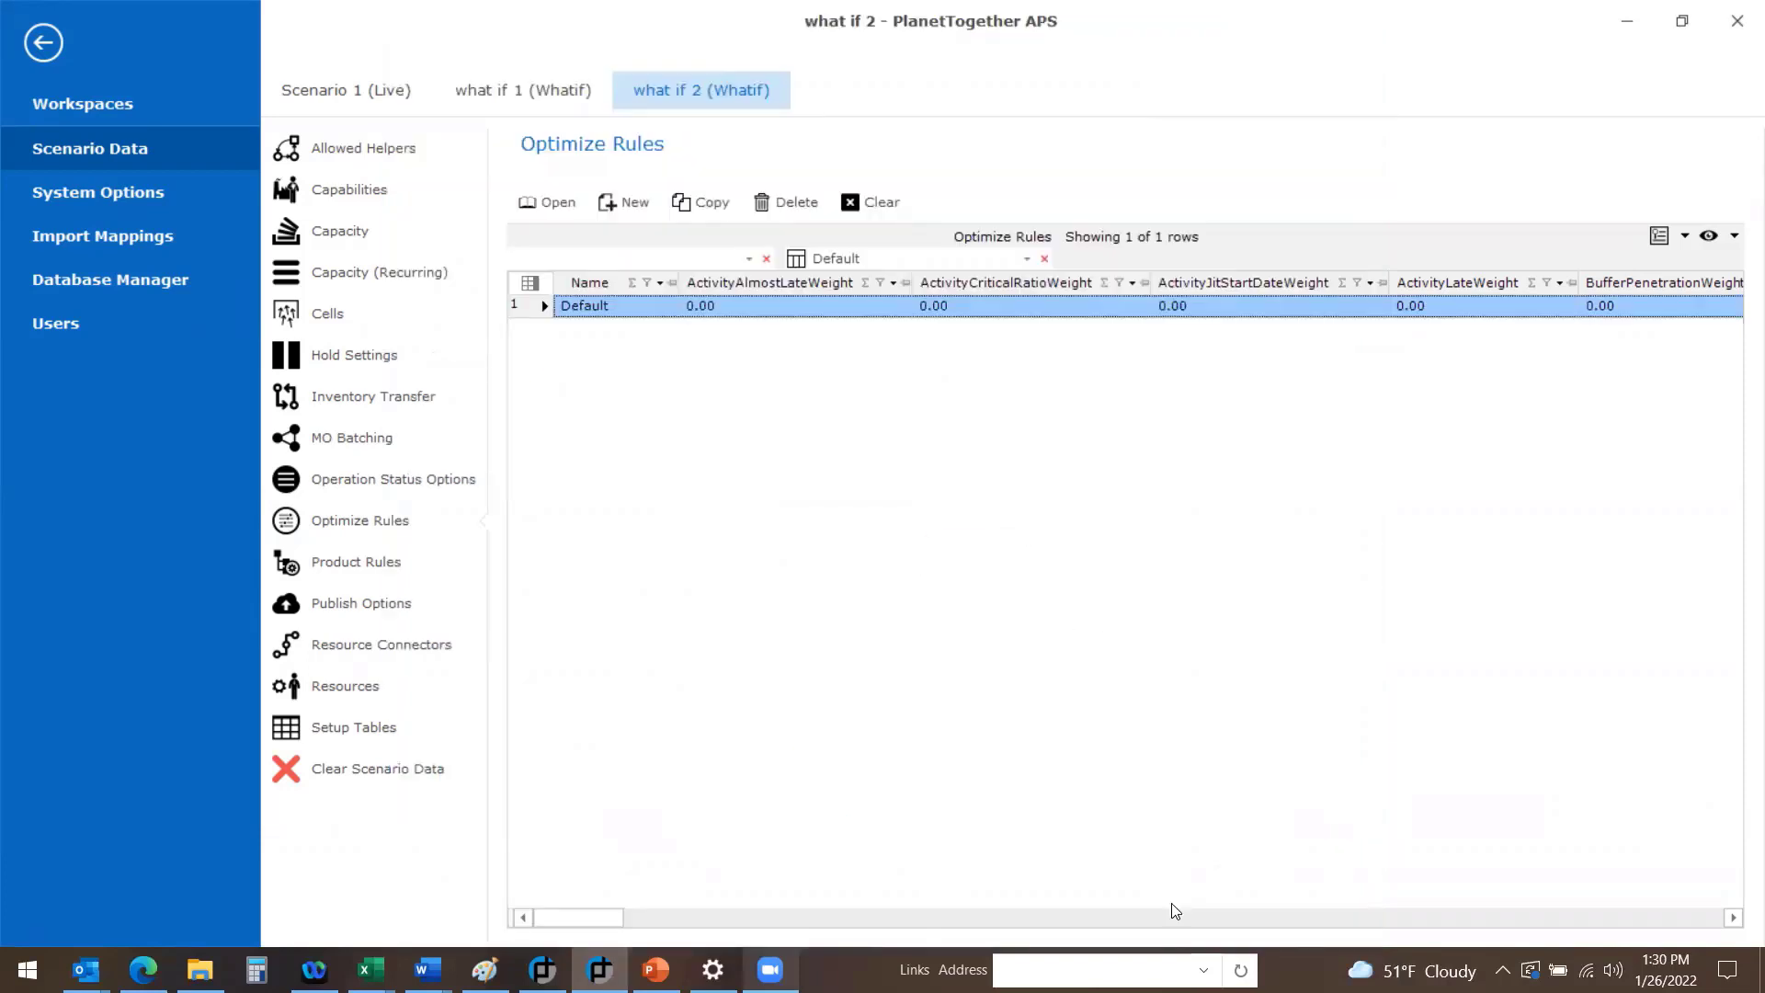
# Return to the what if 2 Gantt and run the MPS/MRP Optimize
pyautogui.click(43, 42)
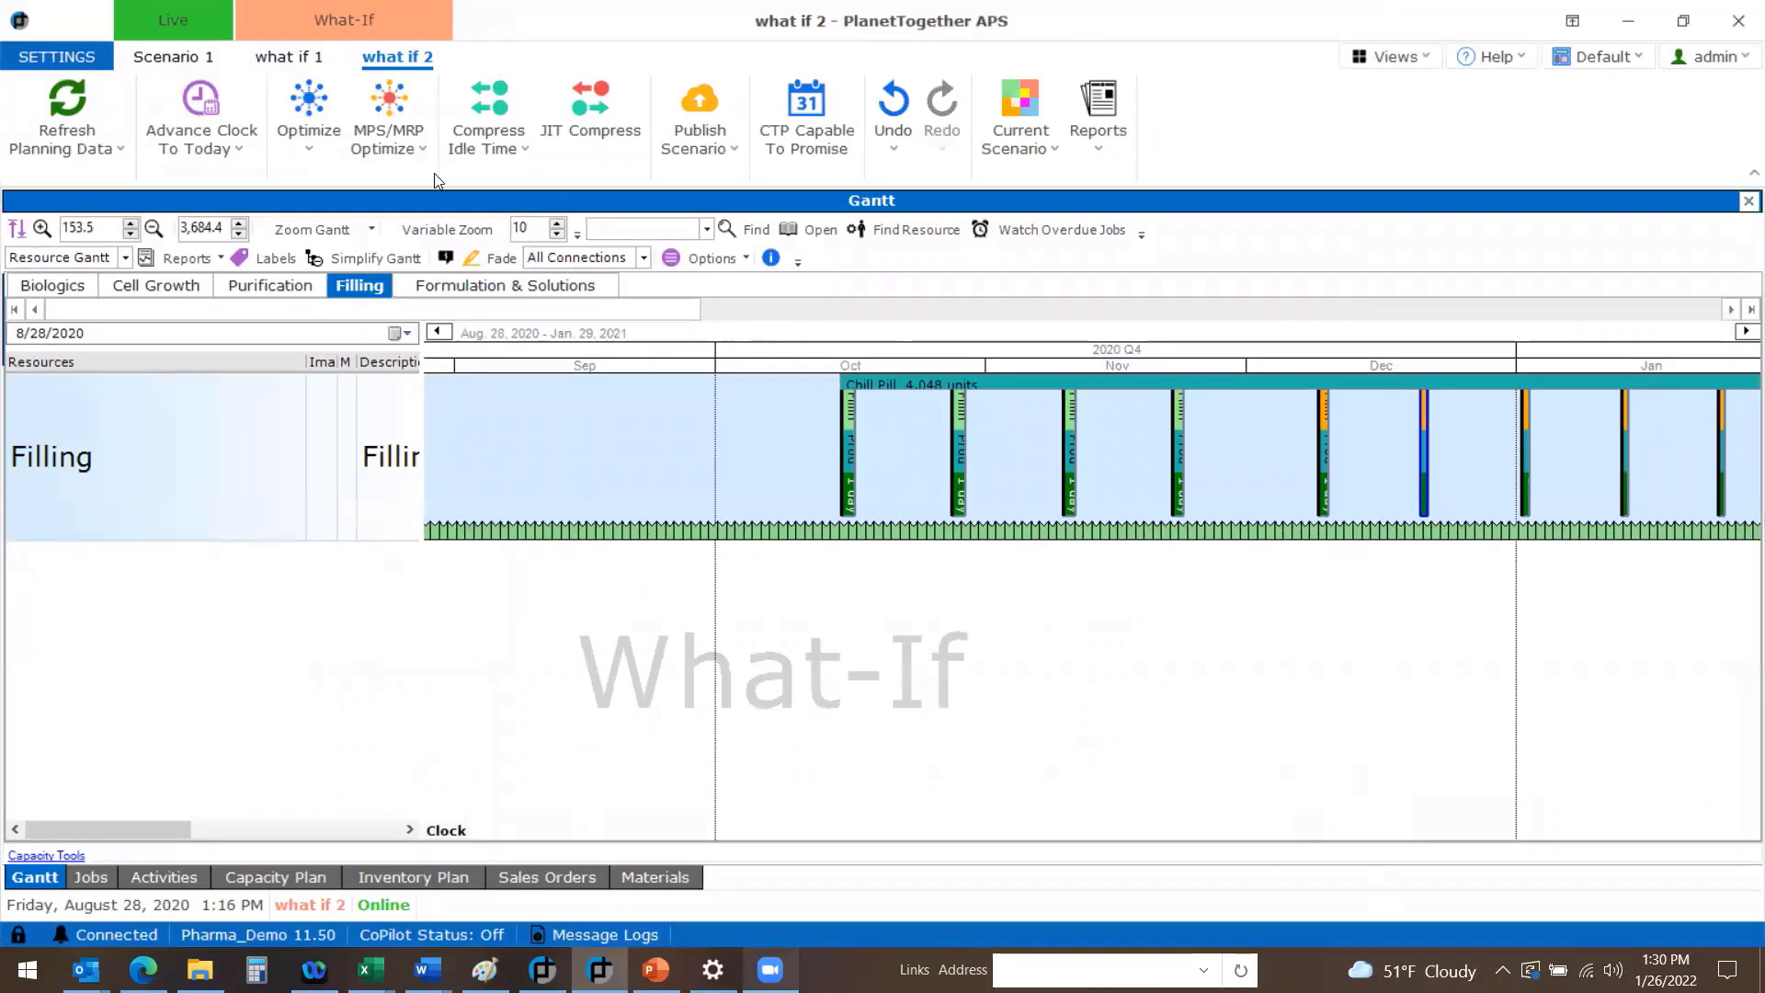
pyautogui.click(390, 101)
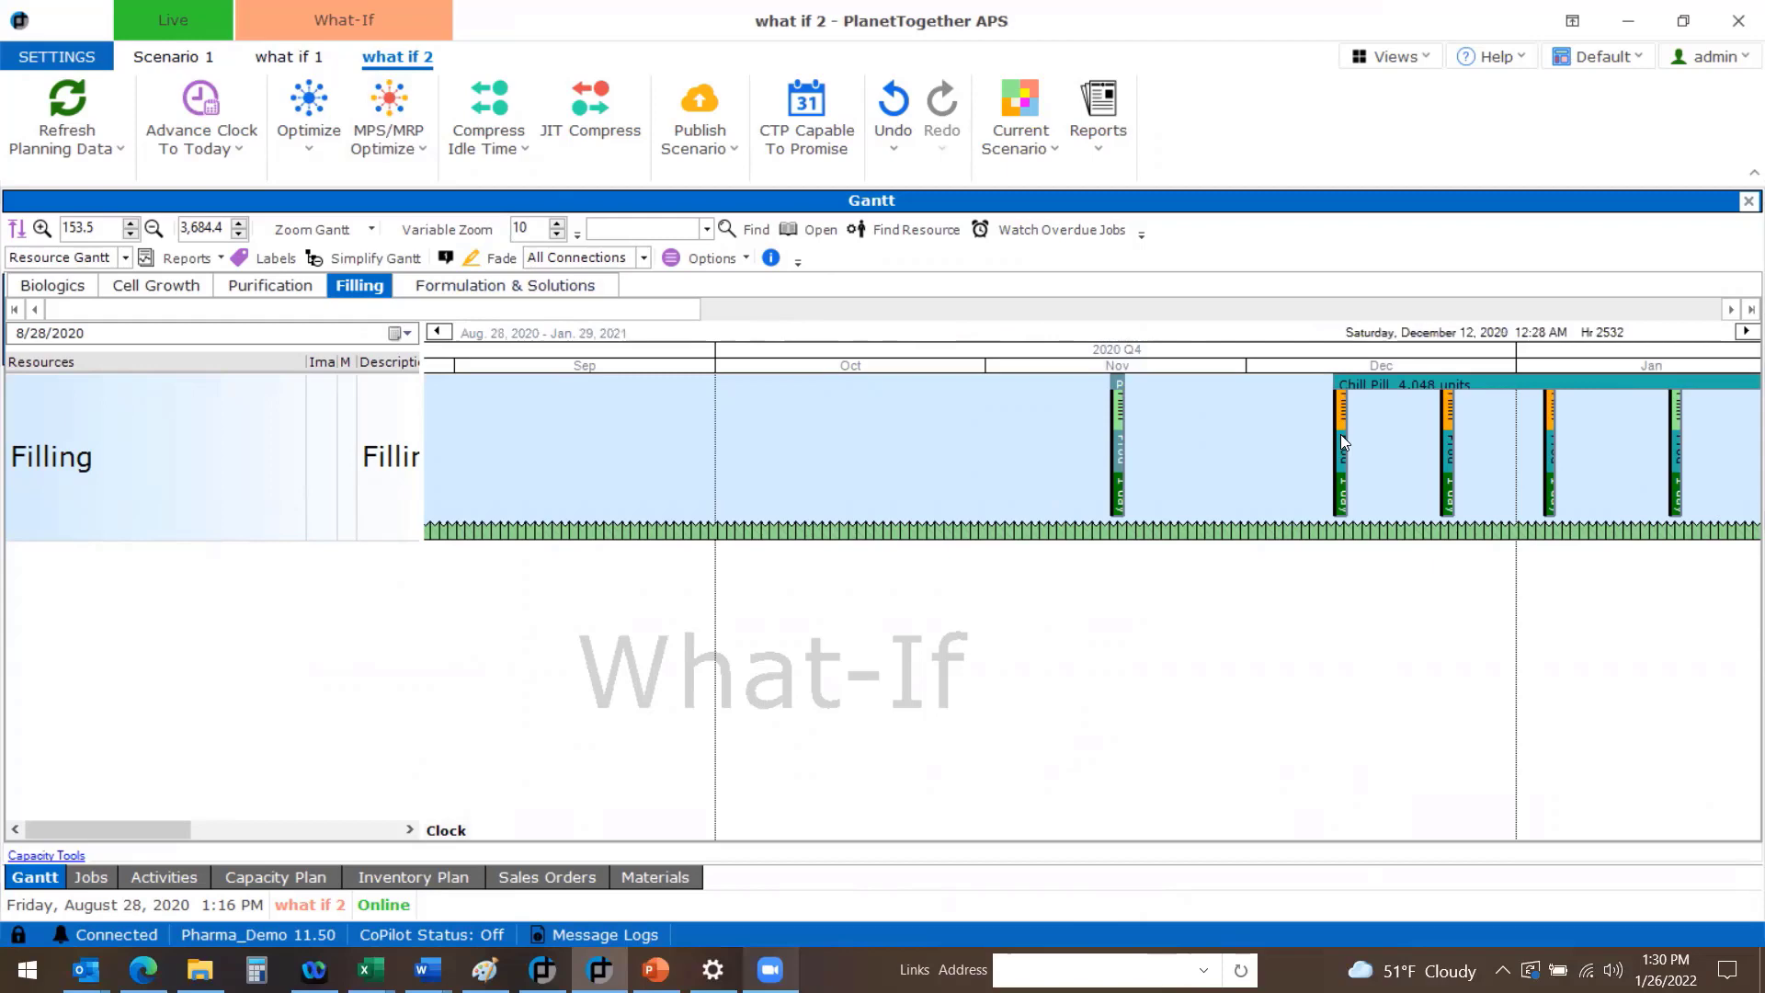
# Compare the Late Units and Late Penalty + Setup + FG Carrying Cost KPIs of Scenario 1, what if 1 and what if 2
pyautogui.click(1021, 128)
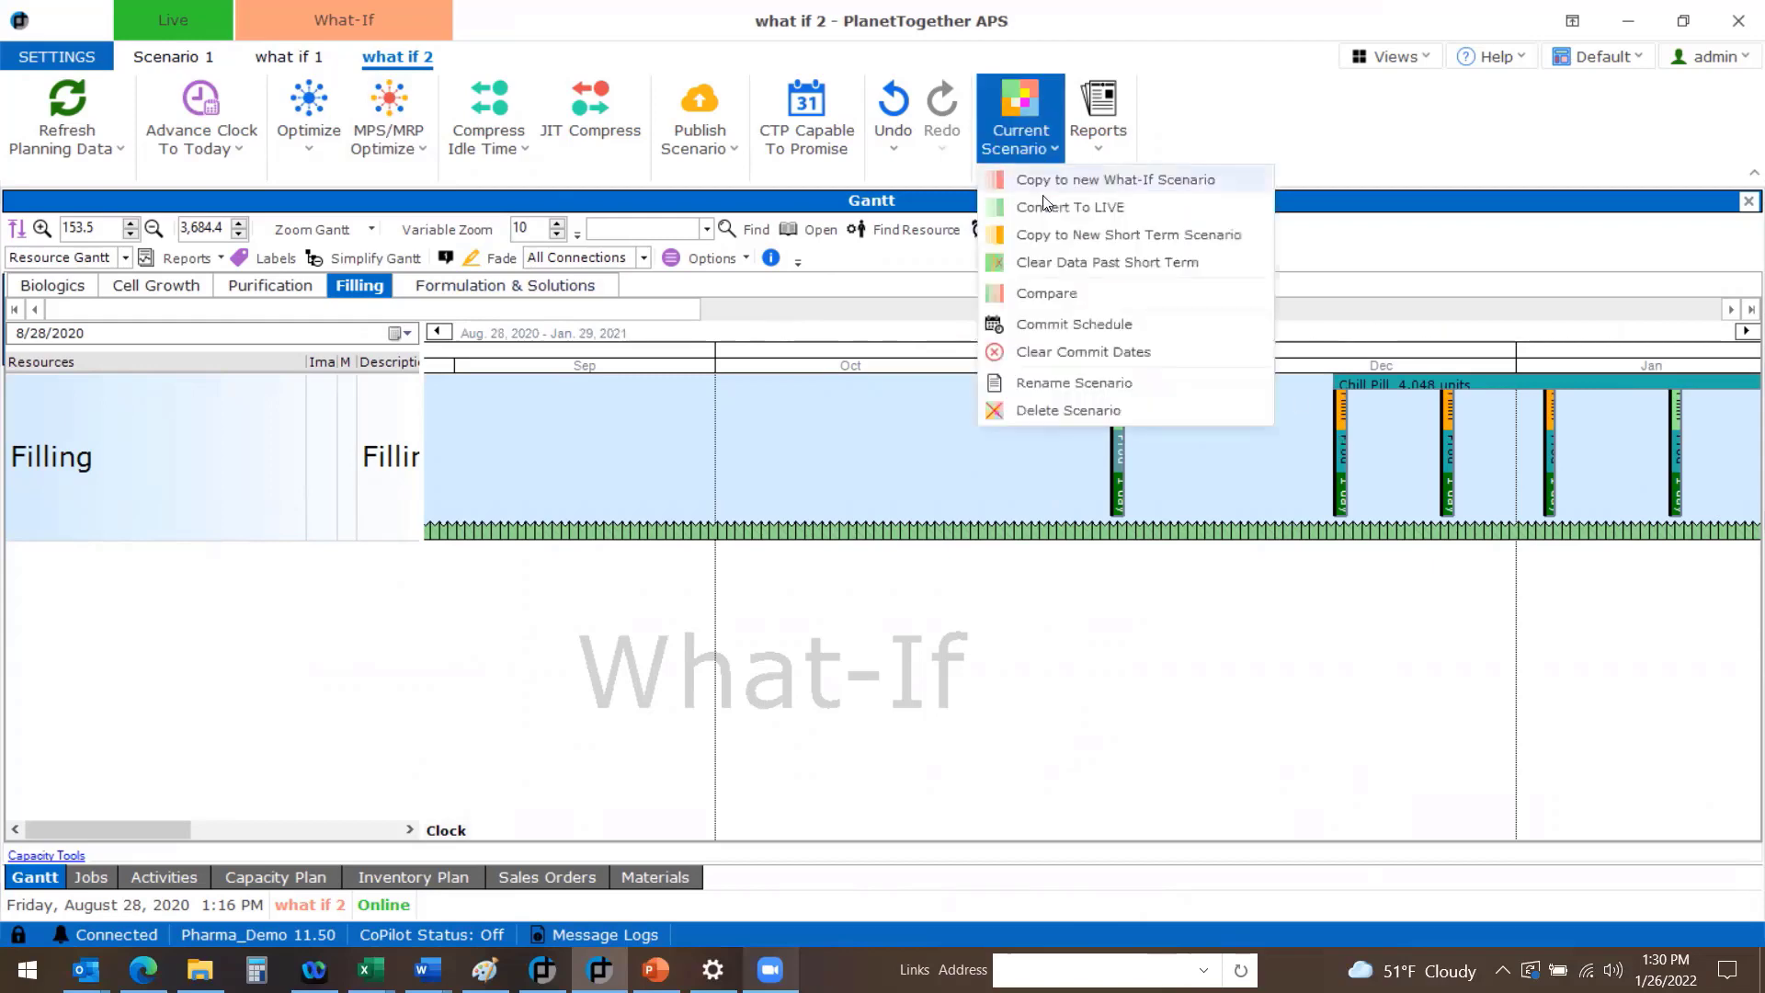
pyautogui.click(1048, 294)
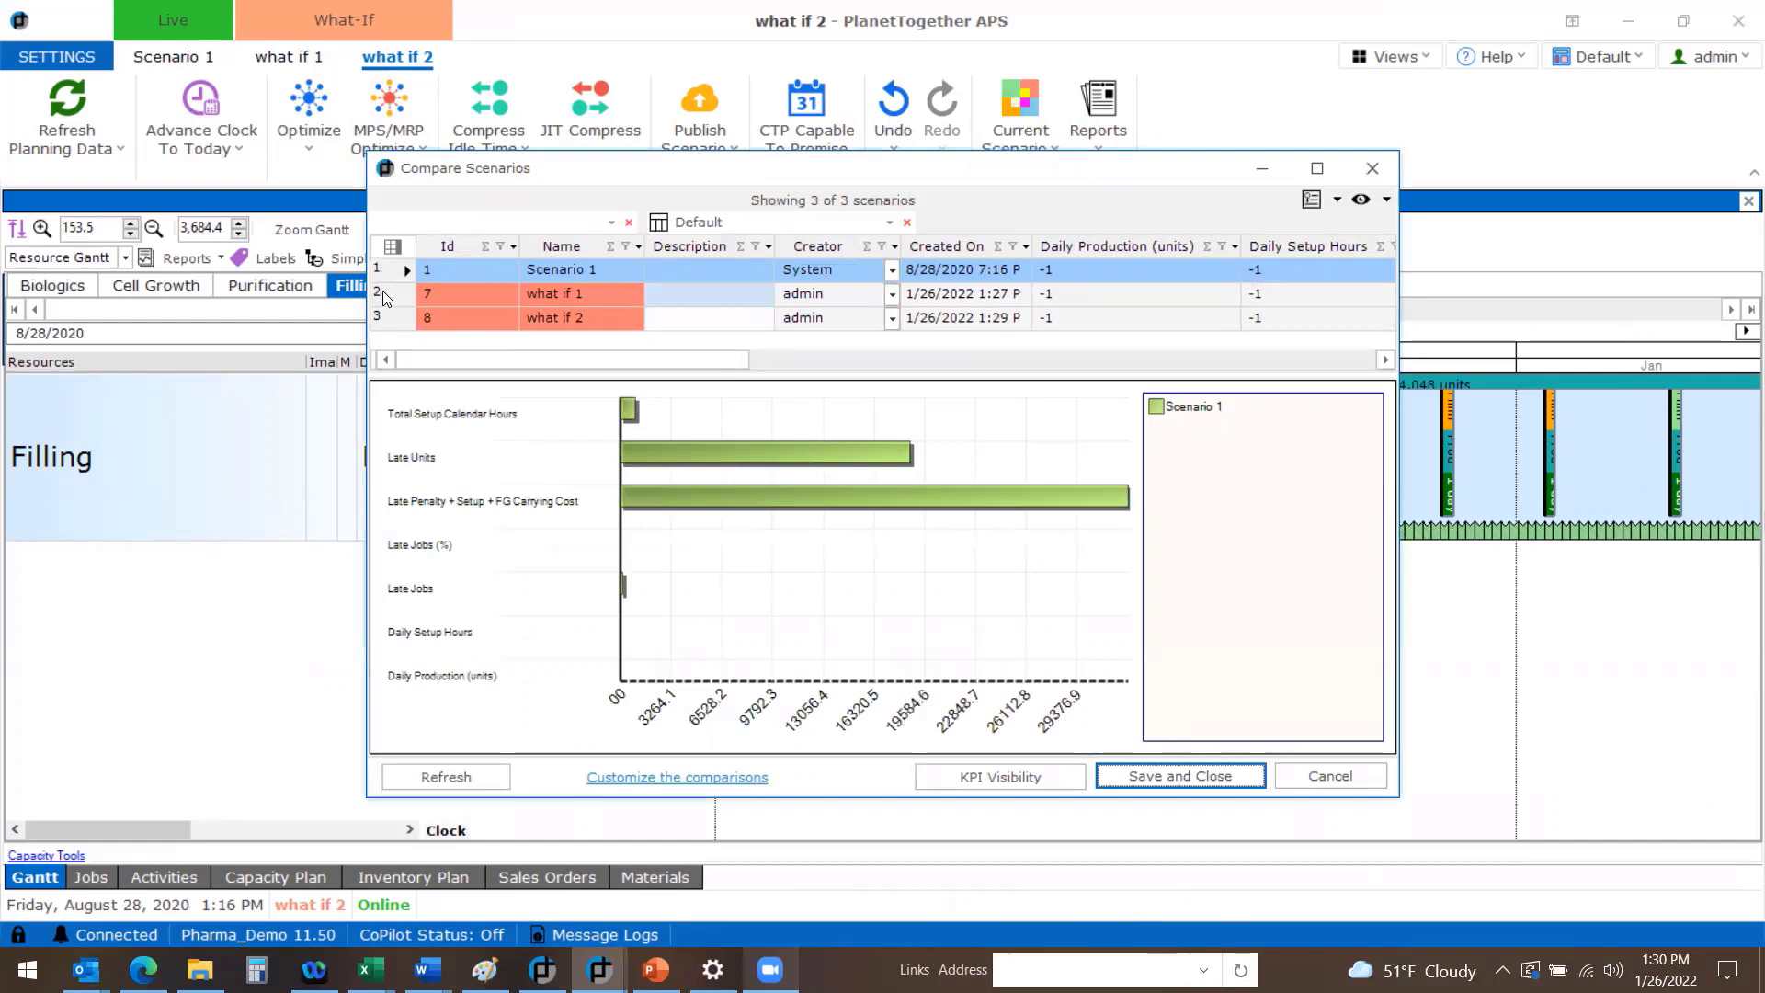
pyautogui.keyDown('shift'); pyautogui.click(393, 319); pyautogui.keyUp('shift')
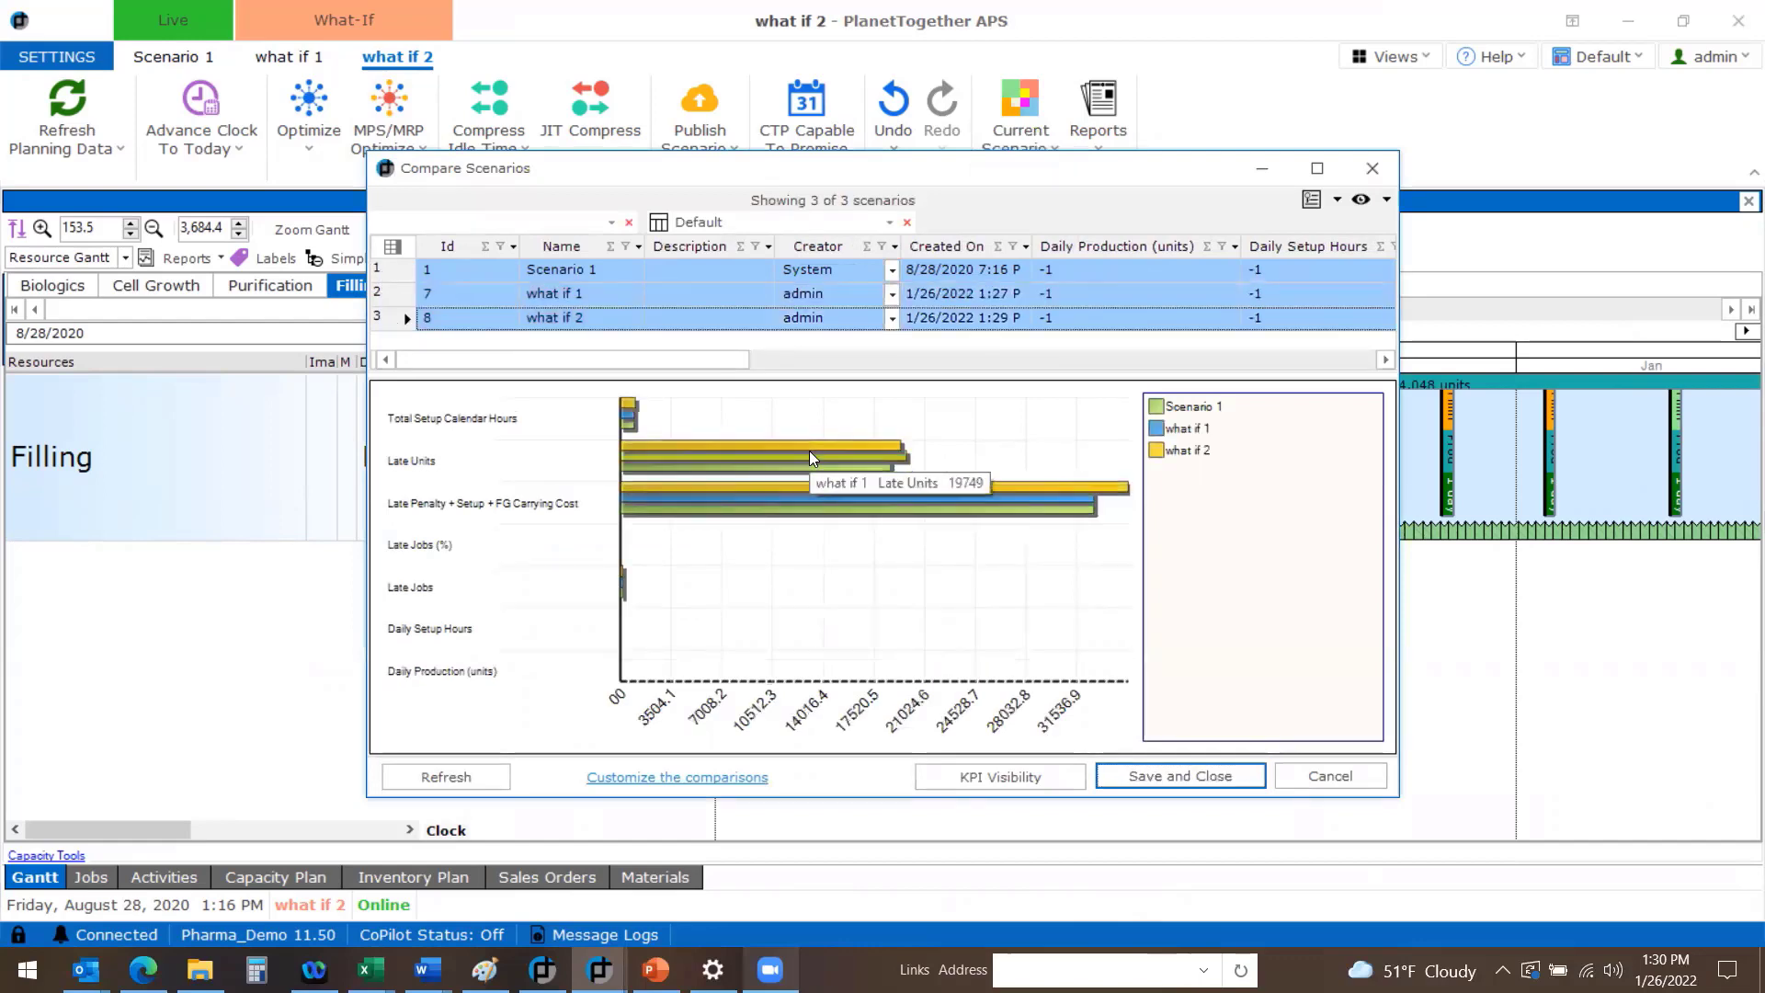
pyautogui.moveTo(809, 479)
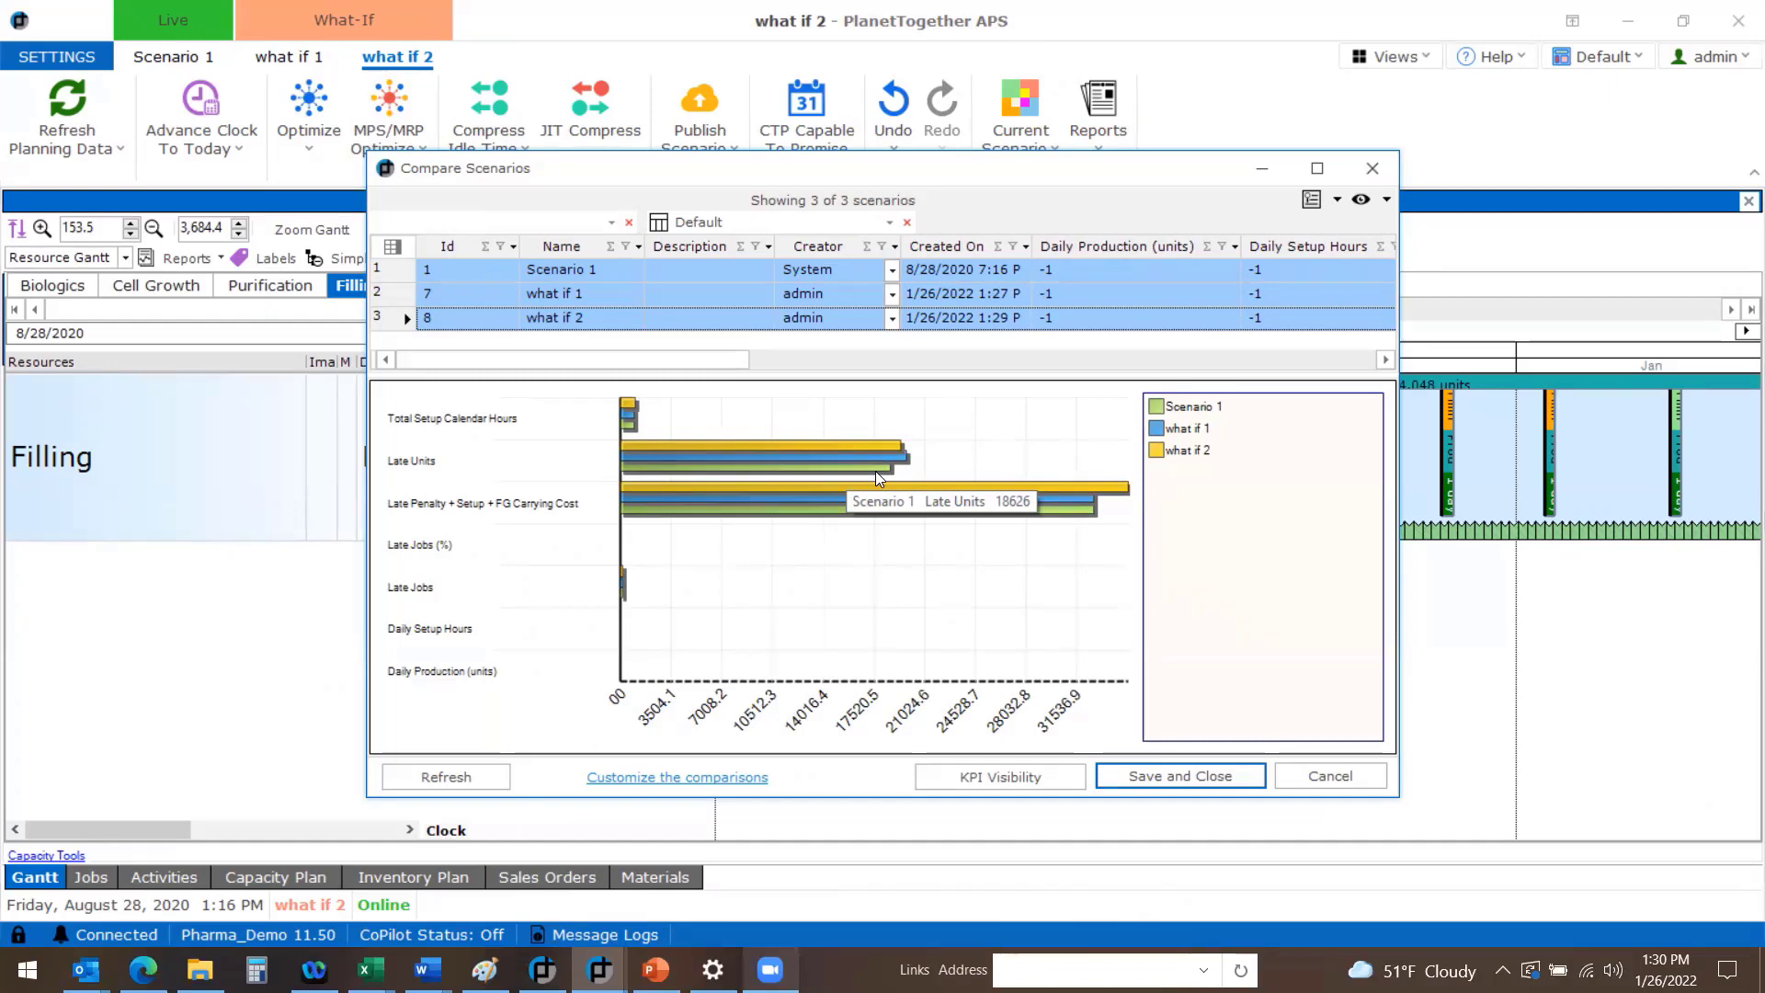
pyautogui.moveTo(882, 451)
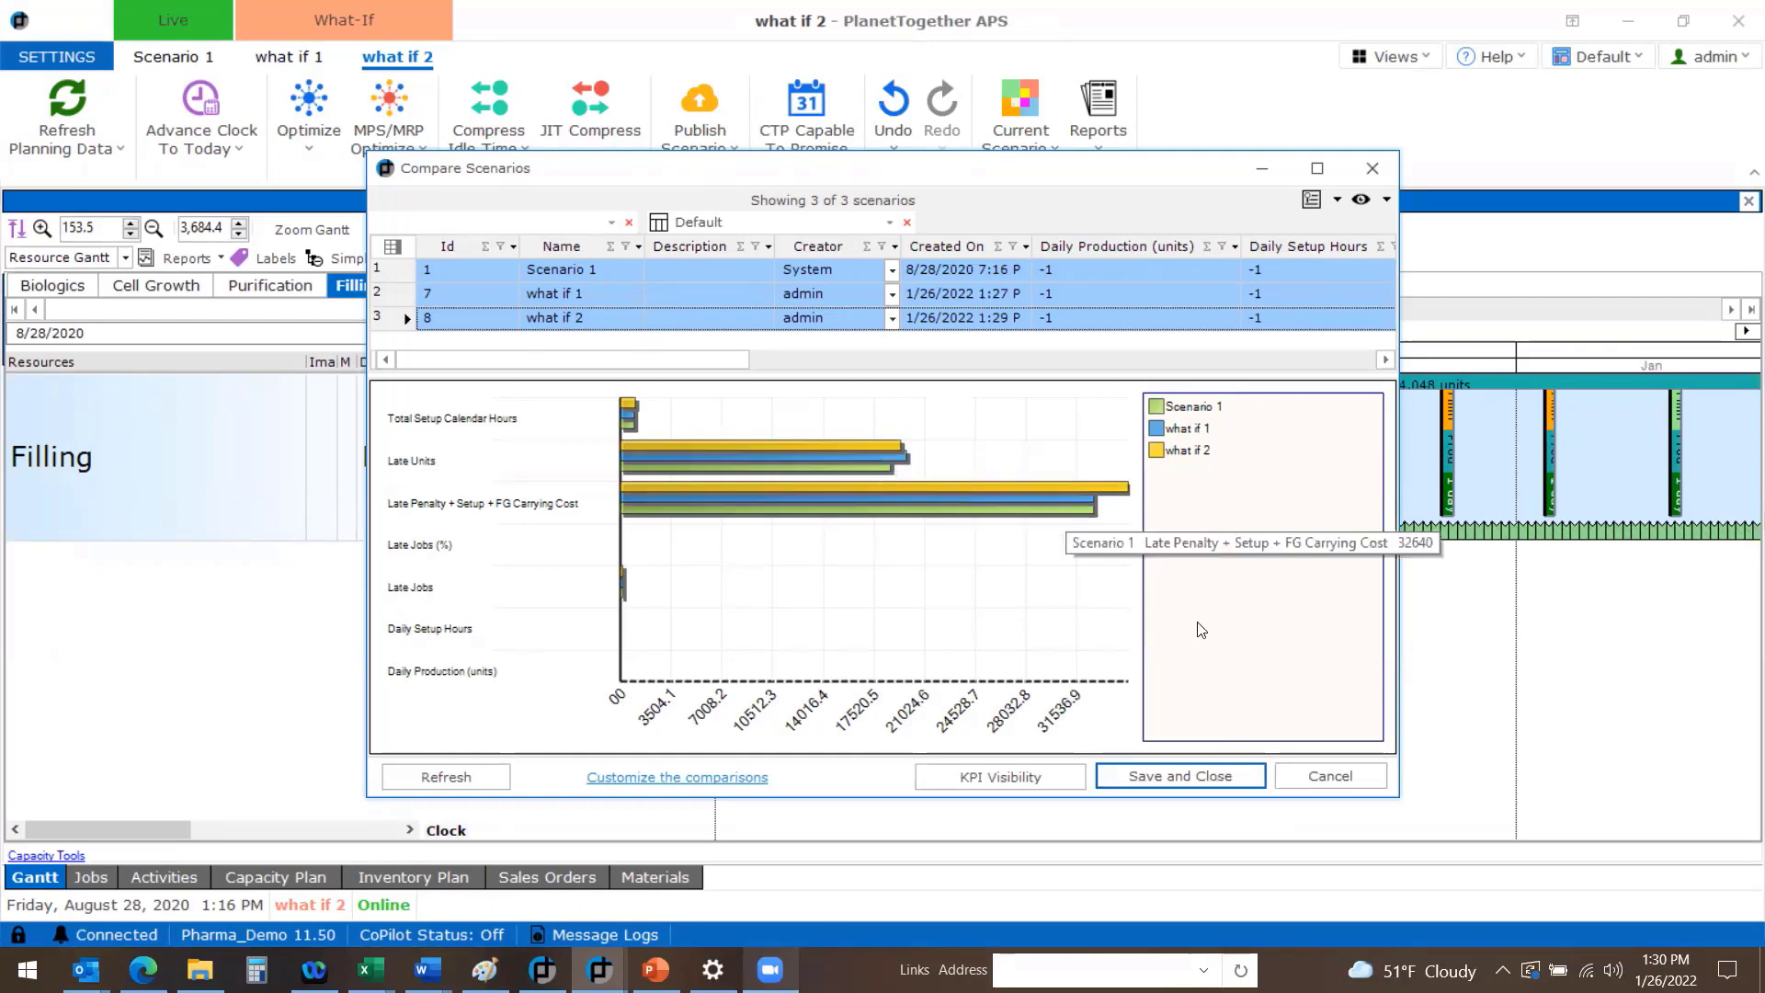
pyautogui.click(1349, 779)
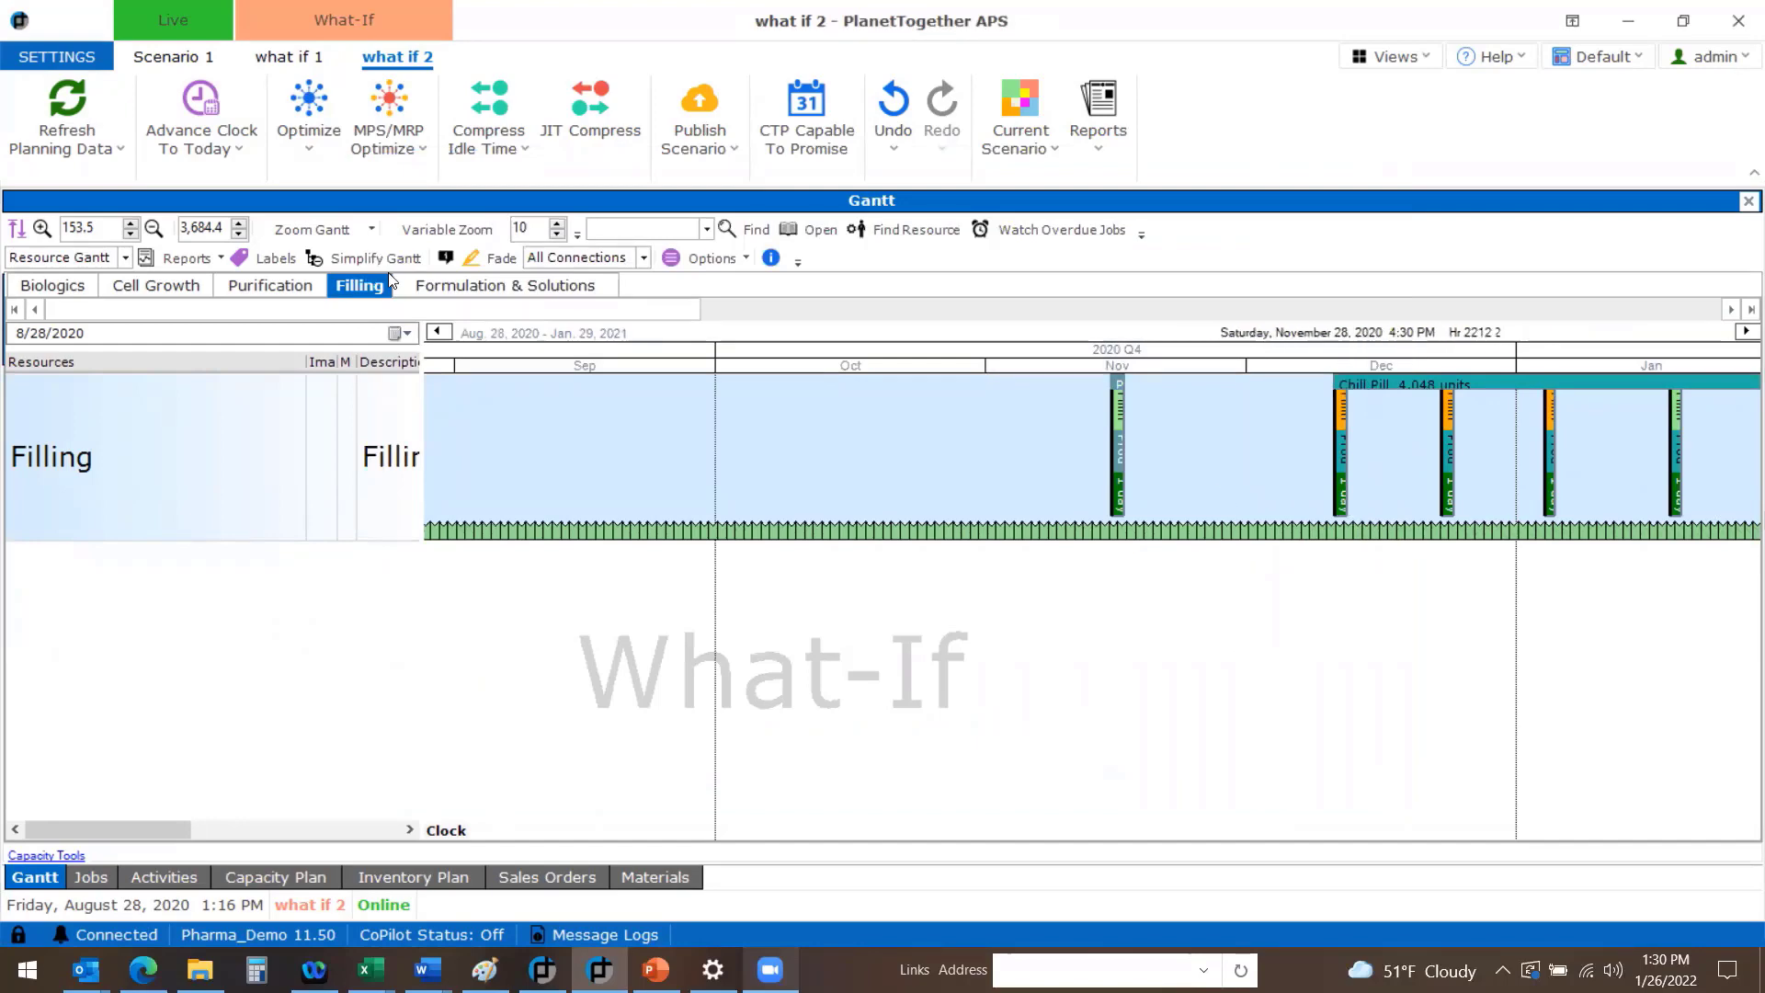
# Delete the what if 2 scenario
pyautogui.click(1052, 150)
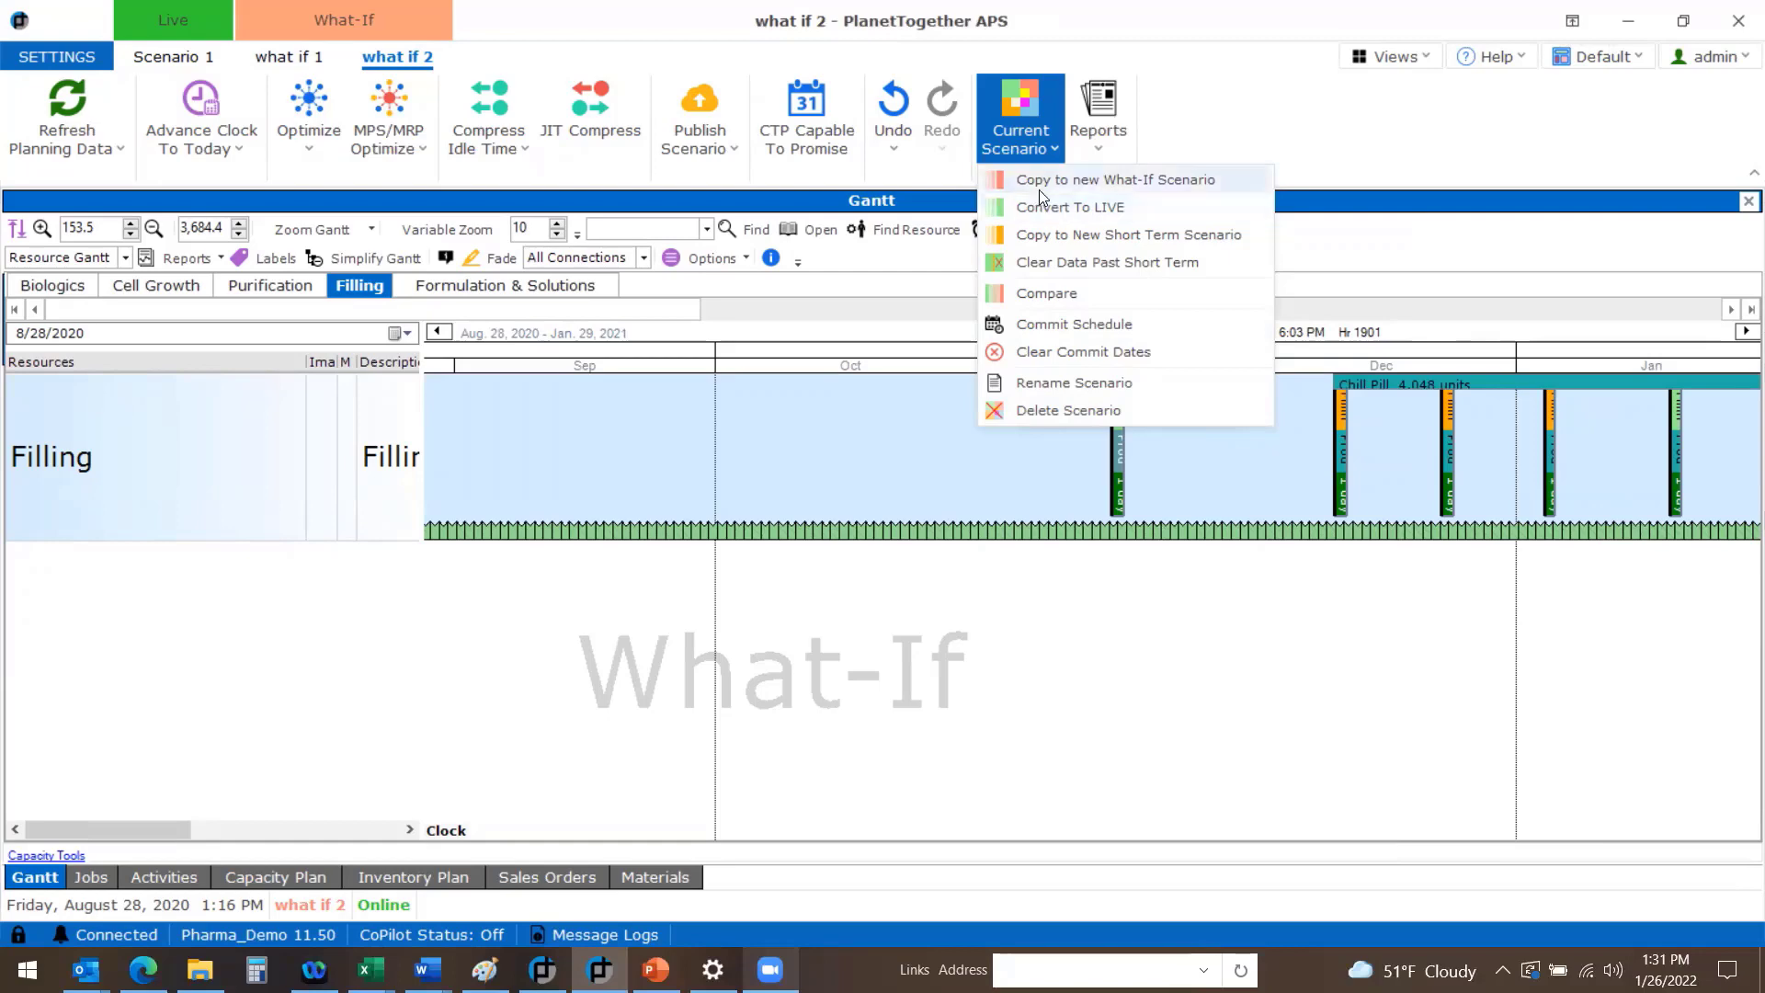
pyautogui.click(1055, 416)
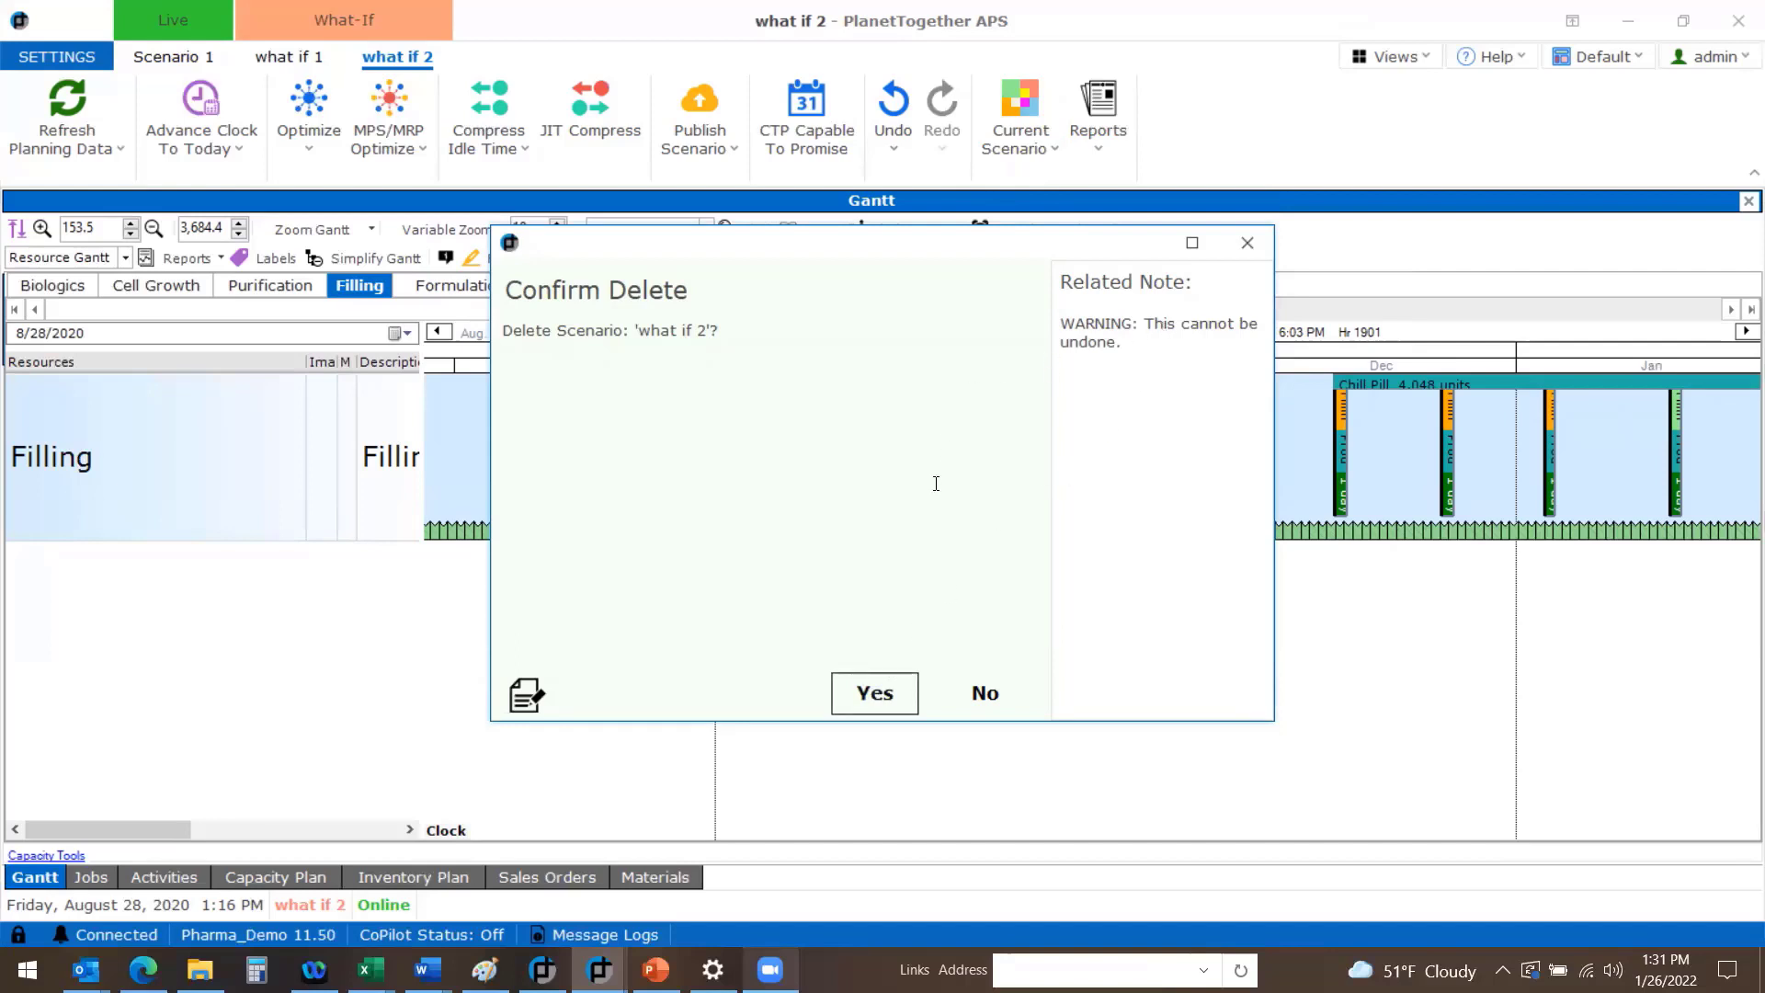
pyautogui.click(901, 702)
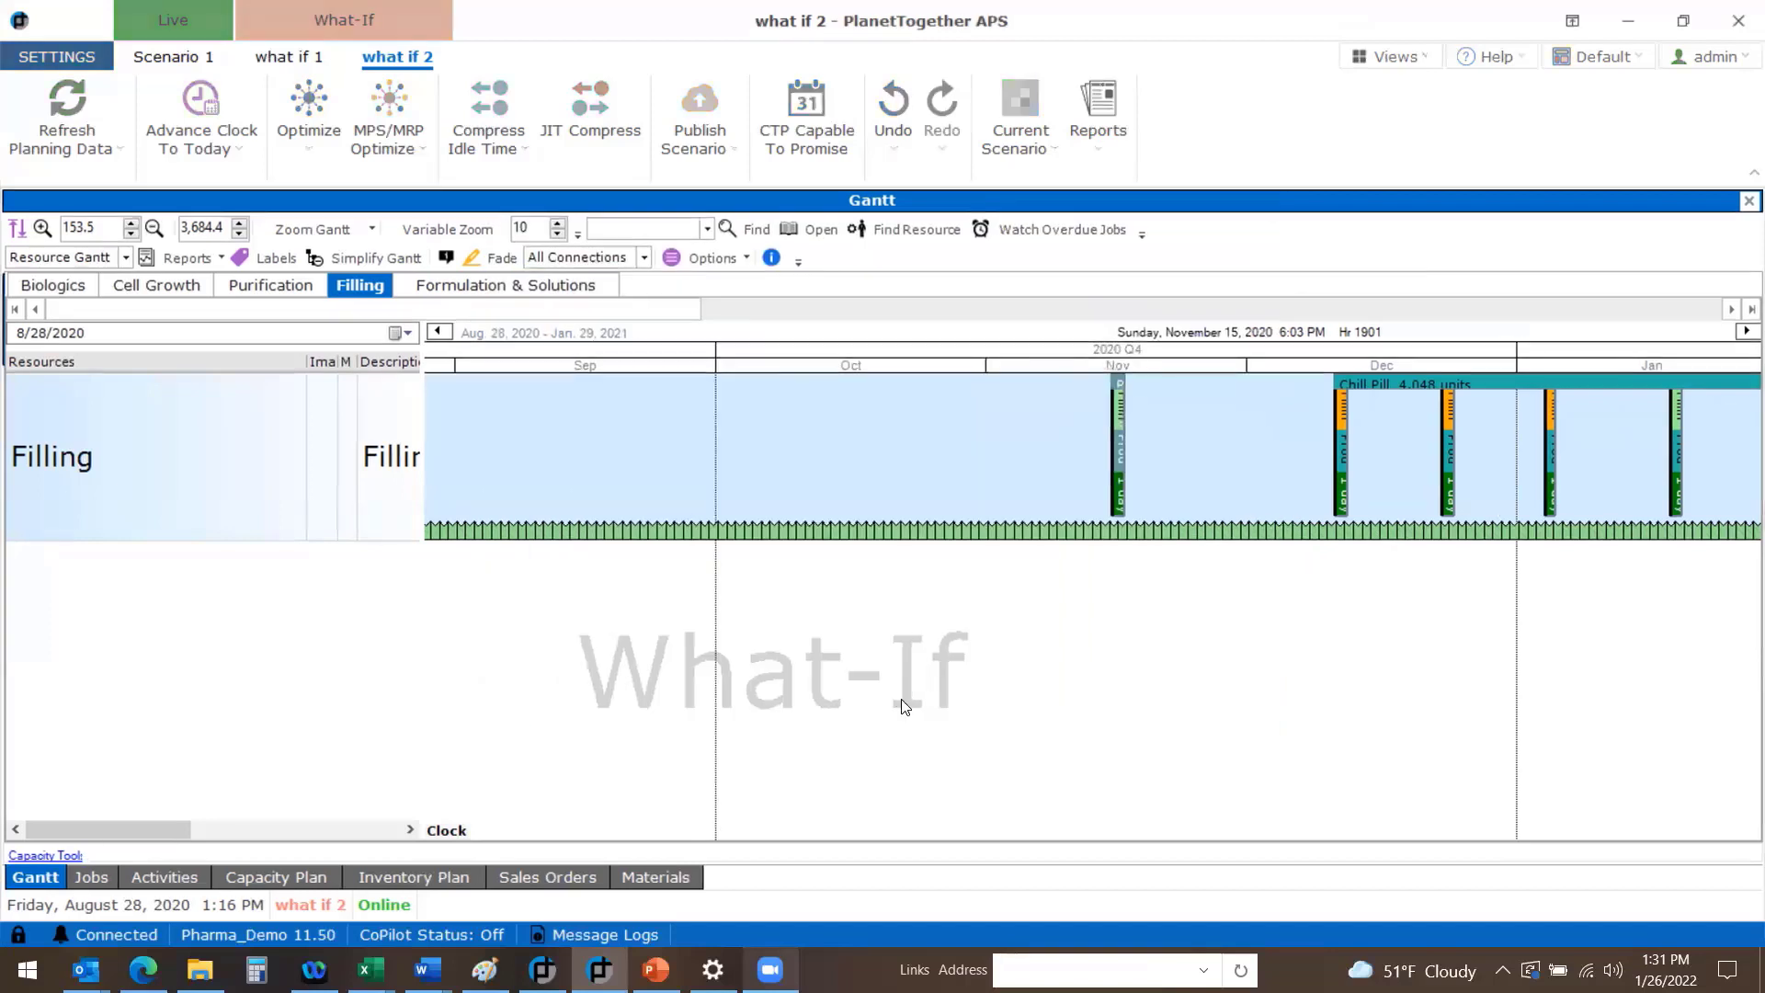